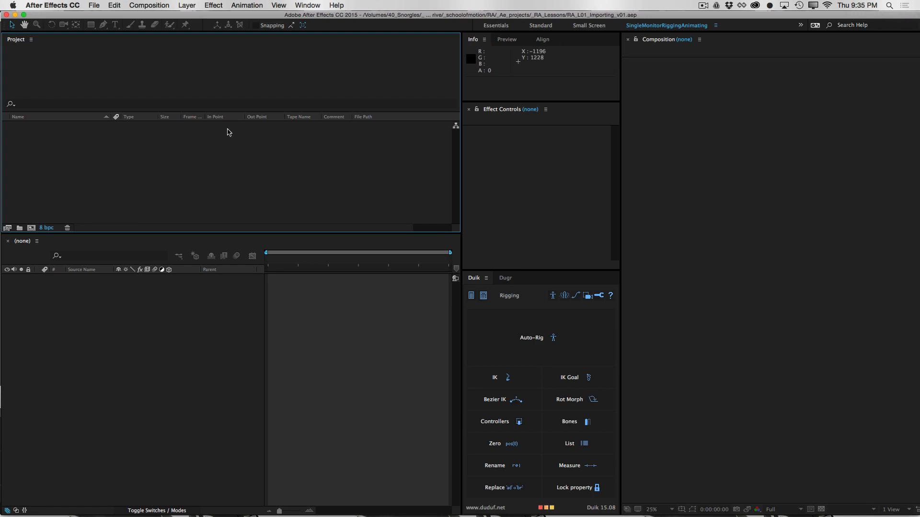
# Import e_orange_man_v02.1.psd from the _Lesson_01 folder as a Composition with Editable Layer Styles
pyautogui.doubleClick(166, 159)
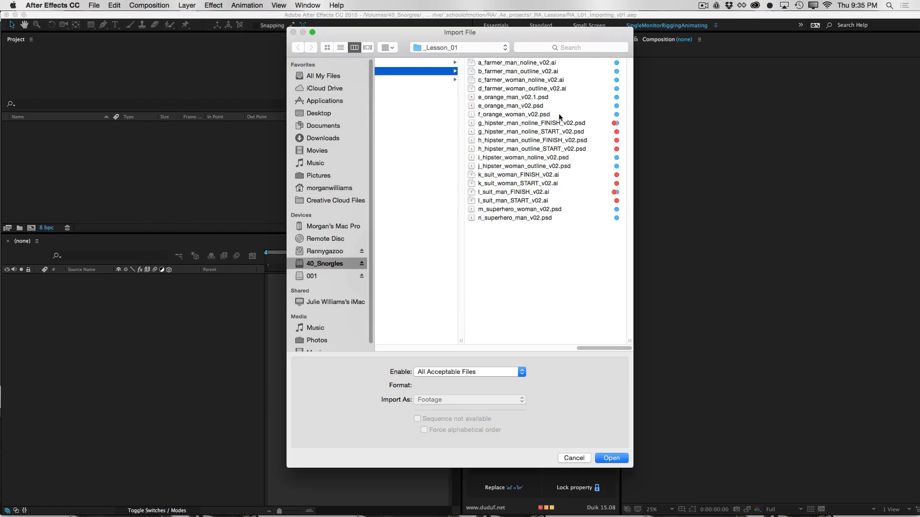
pyautogui.click(526, 97)
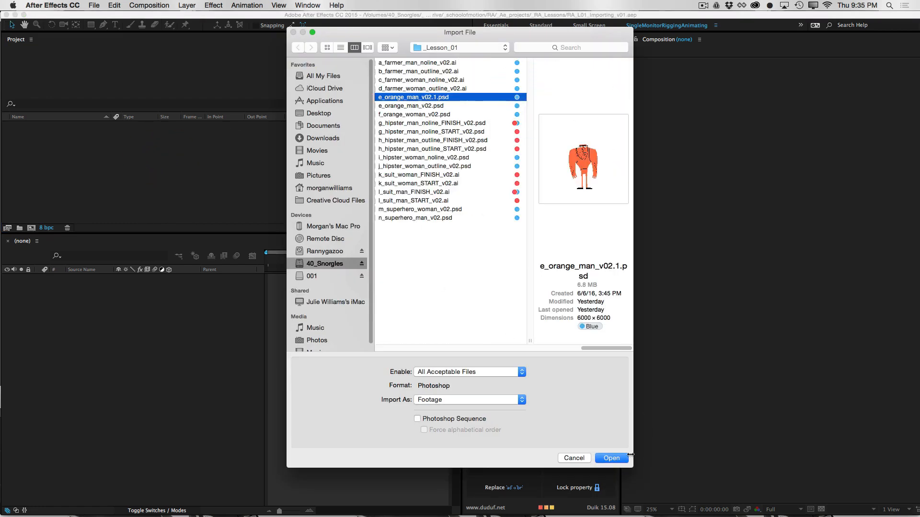
pyautogui.click(445, 402)
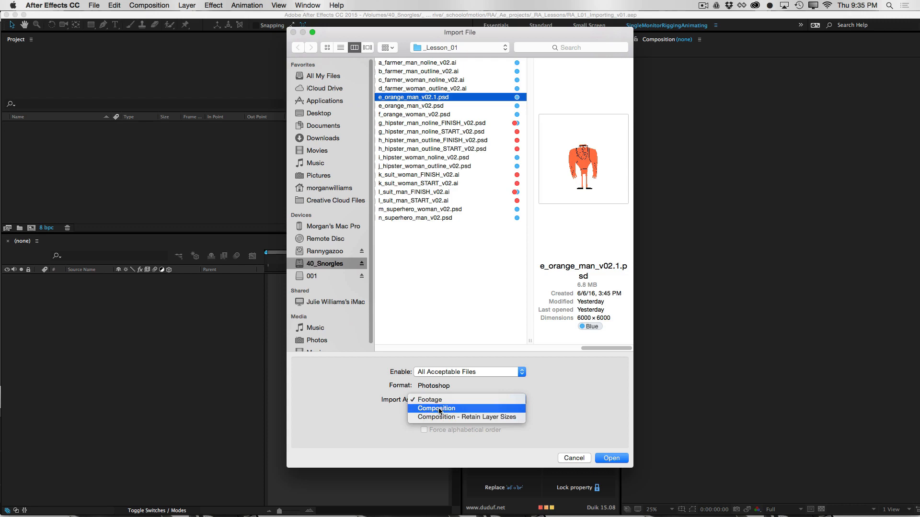
pyautogui.click(439, 411)
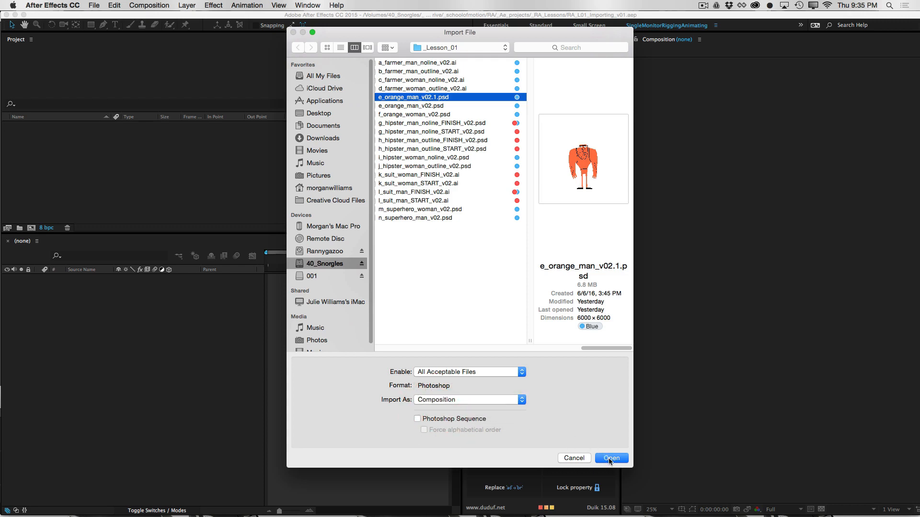
pyautogui.click(610, 459)
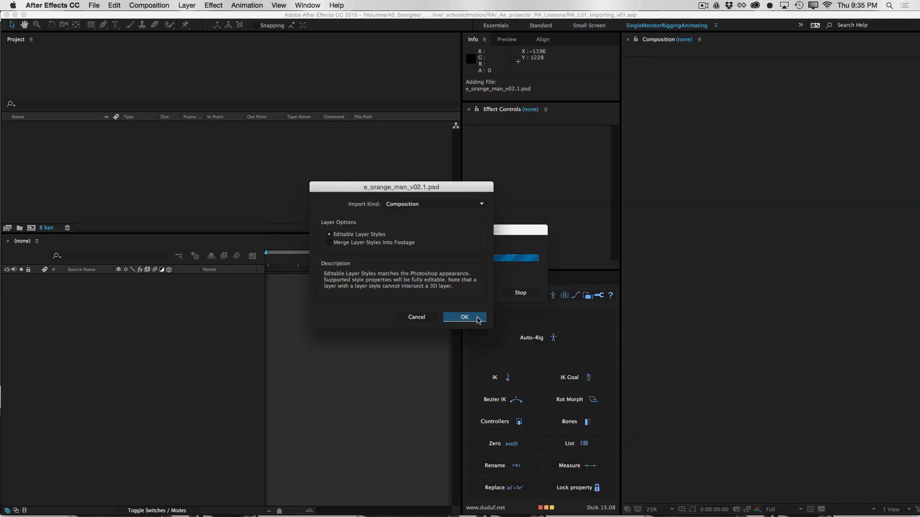
pyautogui.click(477, 320)
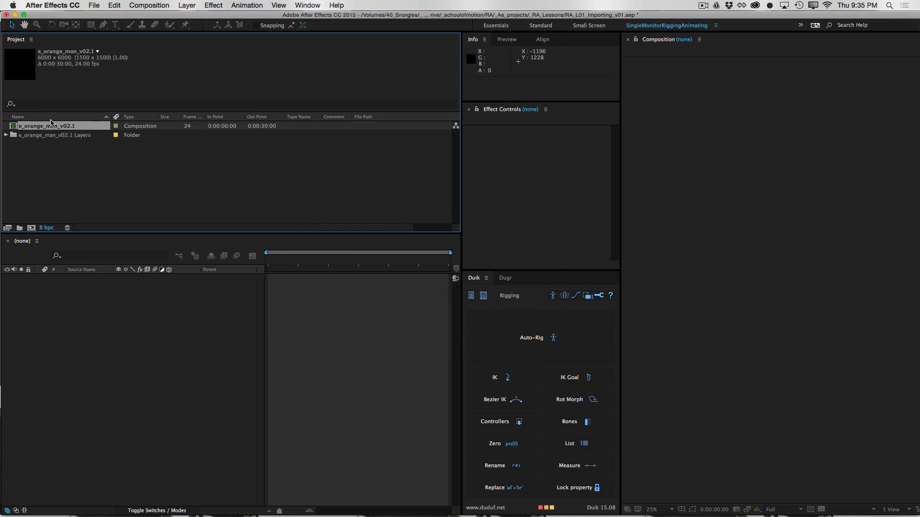
# Open the imported e_orange_man_v02.1 composition to show the full character
pyautogui.doubleClick(62, 125)
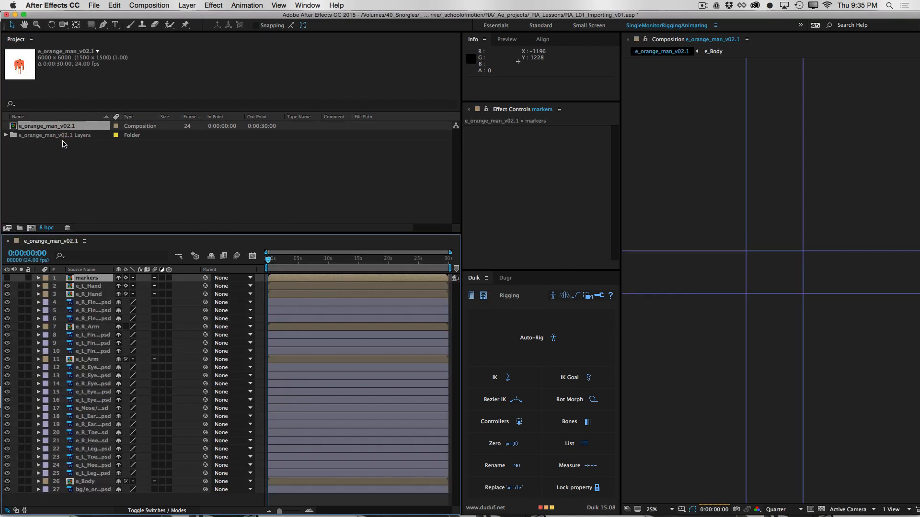
pyautogui.click(775, 333)
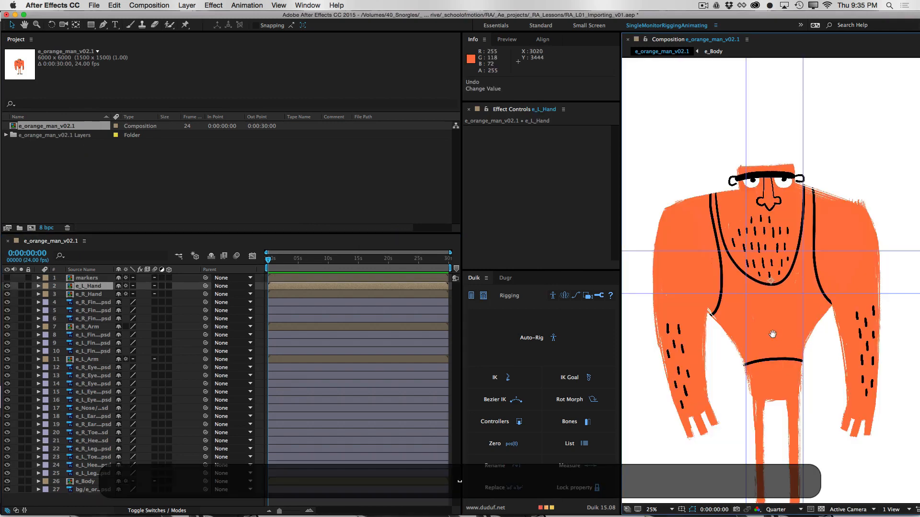
pyautogui.moveTo(772, 334); pyautogui.dragTo(785, 271)
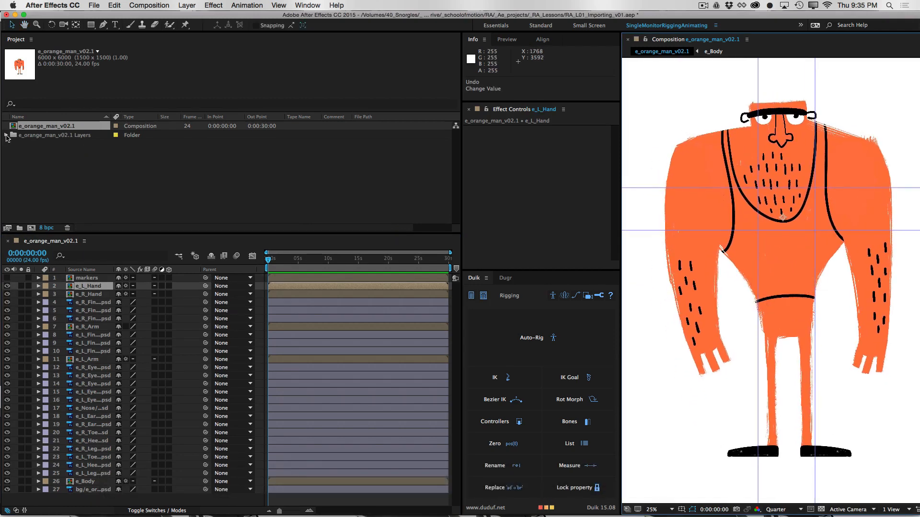
# Check the pixel dimensions of the body, left arm, ear and ankle marker footage in the e_orange_man_v02.1 Layers folder
pyautogui.click(7, 136)
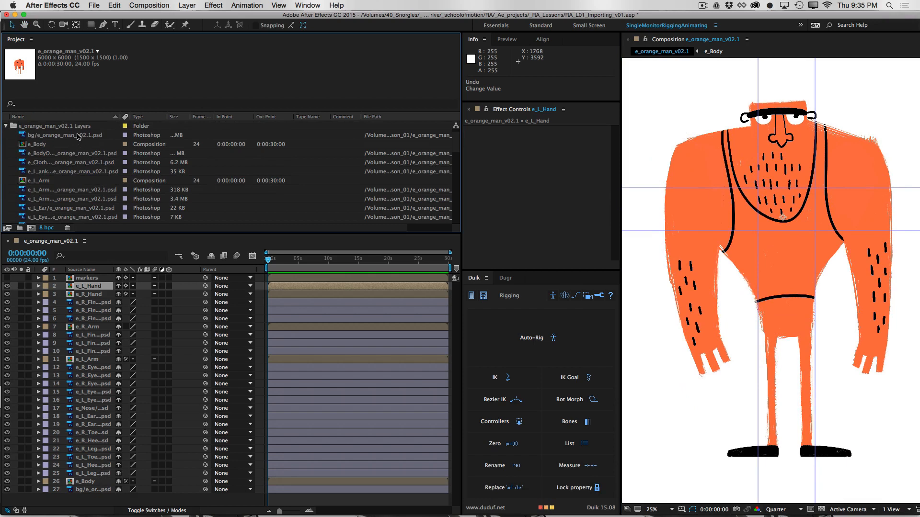
pyautogui.click(77, 136)
pyautogui.click(79, 155)
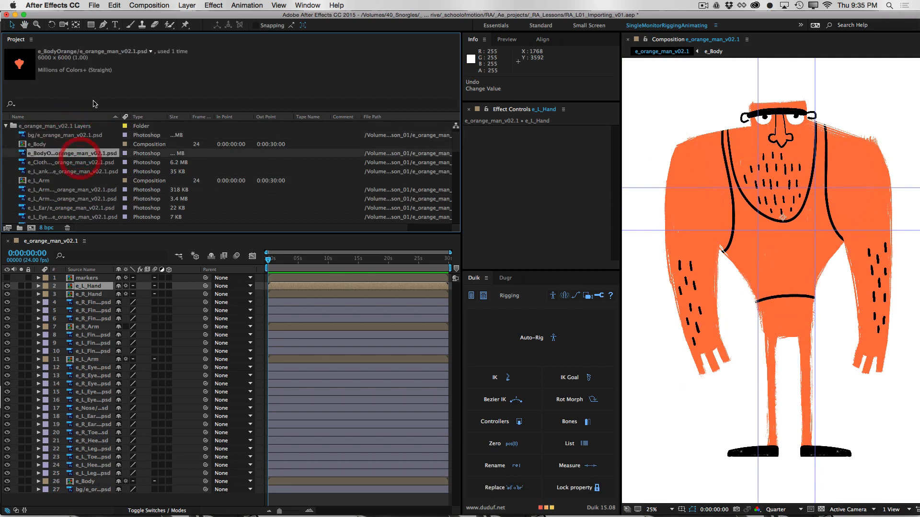
pyautogui.click(84, 200)
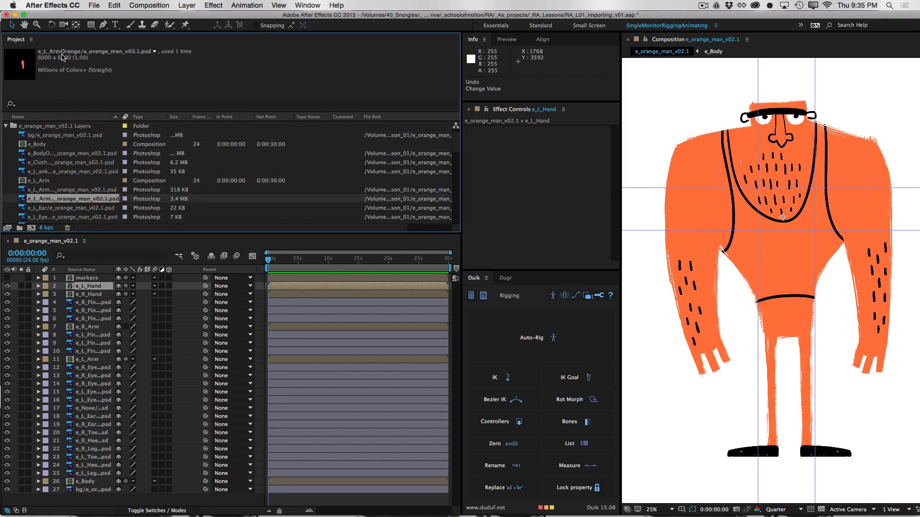
pyautogui.click(79, 208)
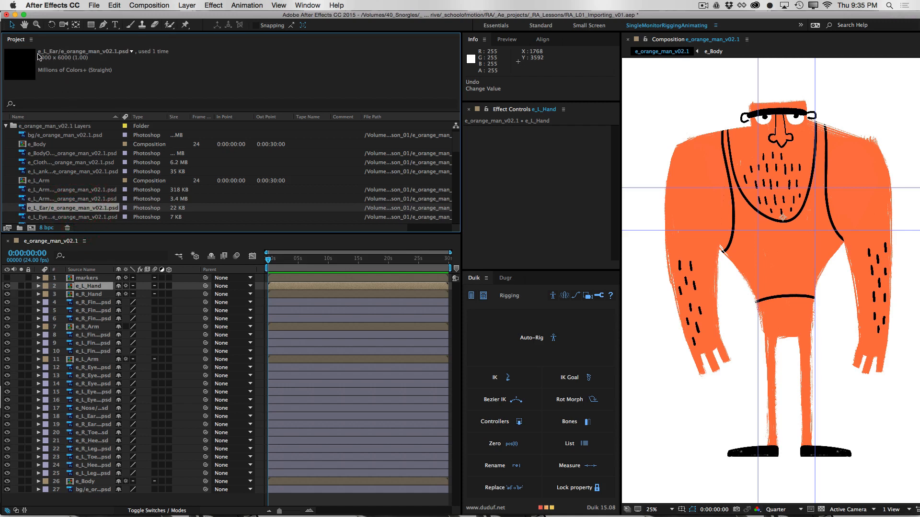
pyautogui.click(73, 198)
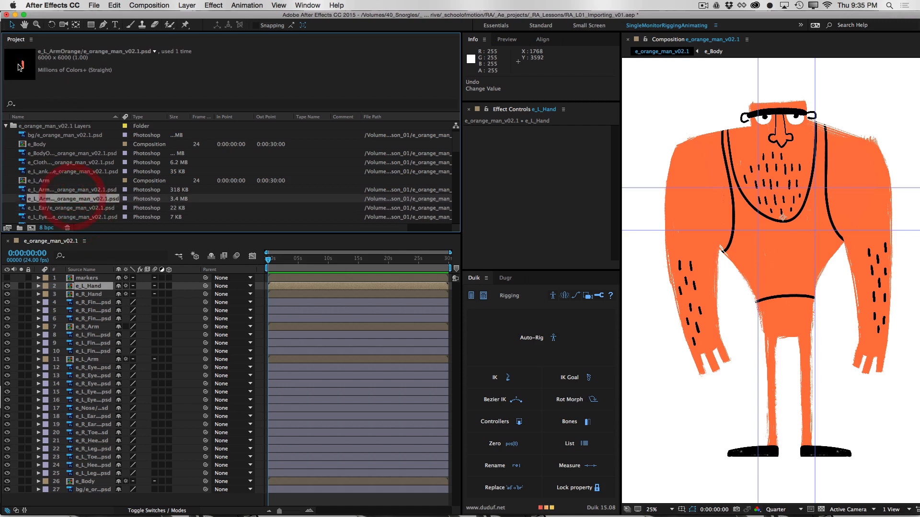
pyautogui.click(78, 172)
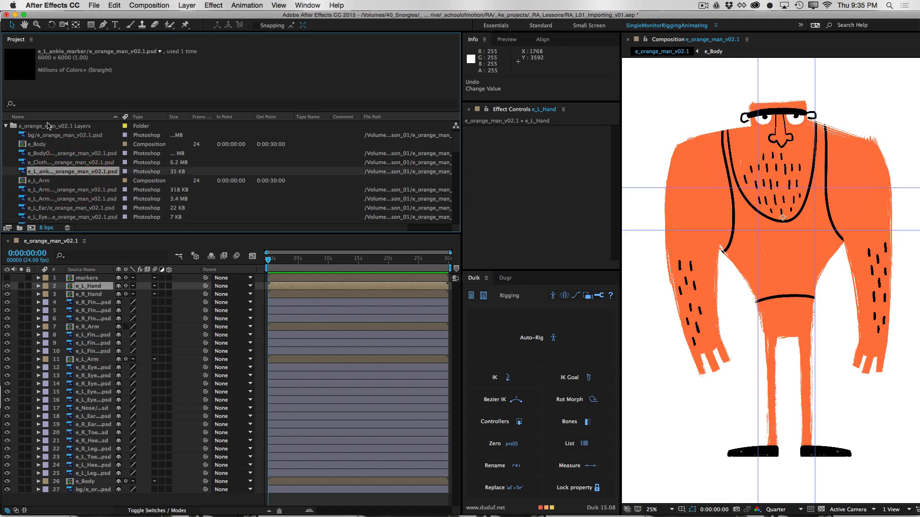
pyautogui.click(69, 154)
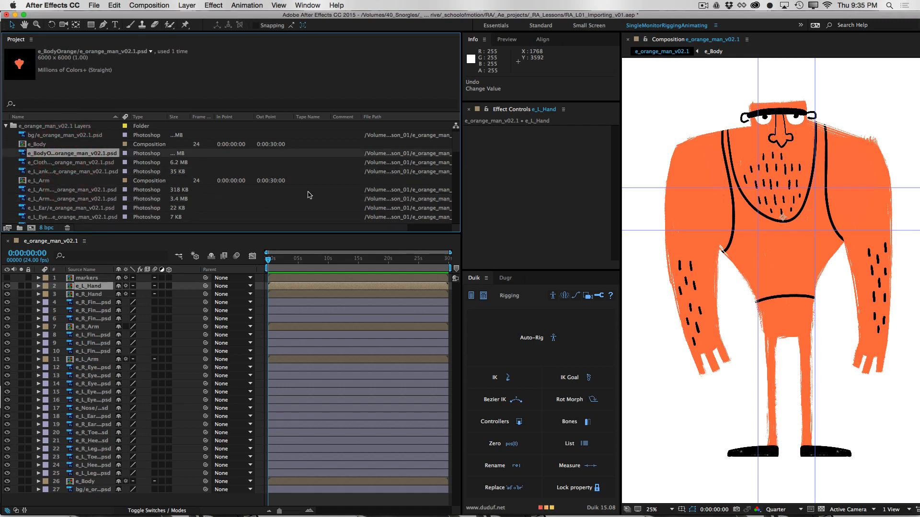
# Check the dimensions of the left finger and hand footage and the e_L_Hand and e_Body compositions, then collapse the layers folder
pyautogui.scroll(-3, 455, 143)
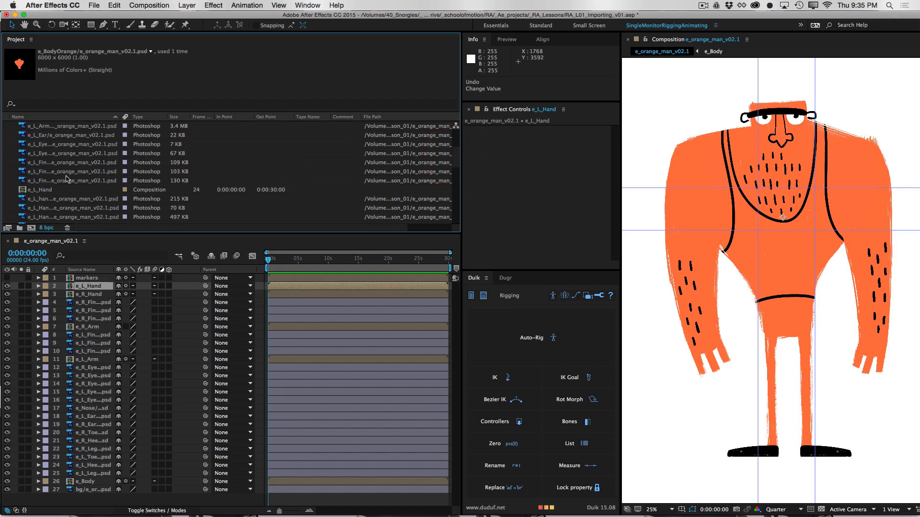
pyautogui.click(69, 181)
pyautogui.click(81, 162)
pyautogui.click(72, 208)
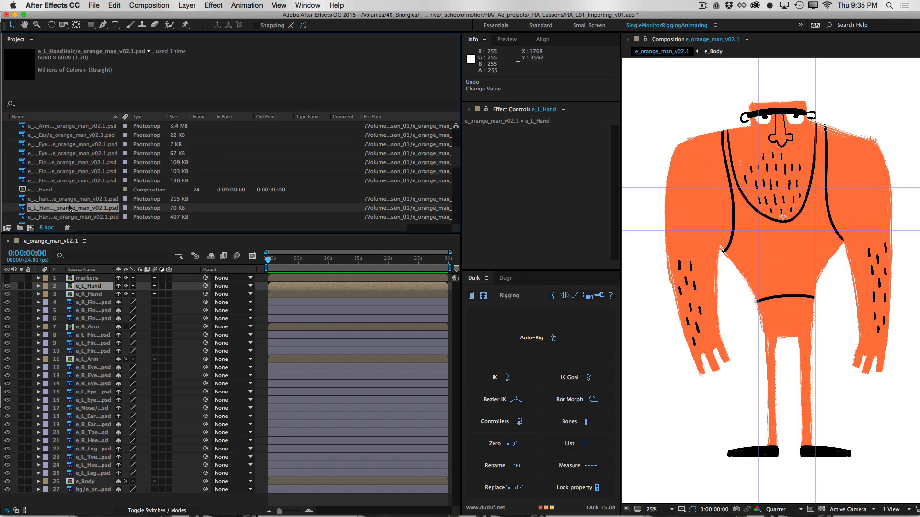
pyautogui.click(84, 181)
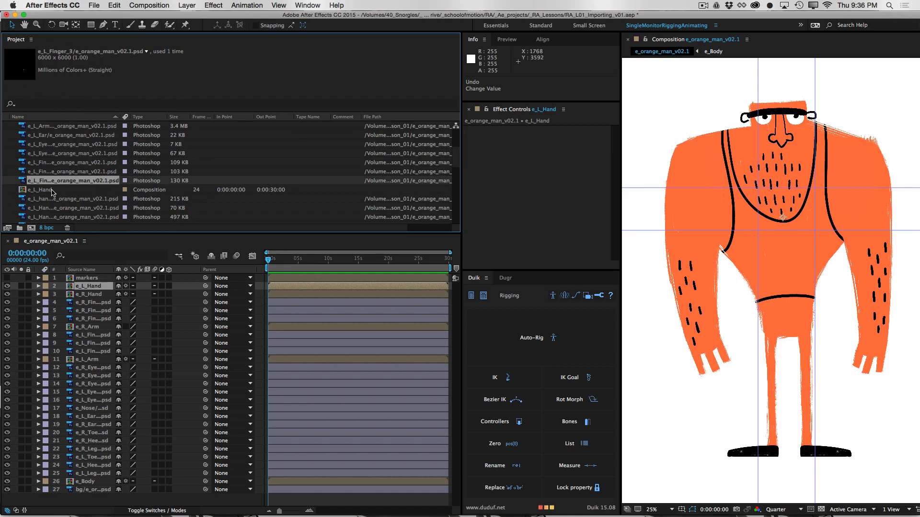
pyautogui.click(53, 190)
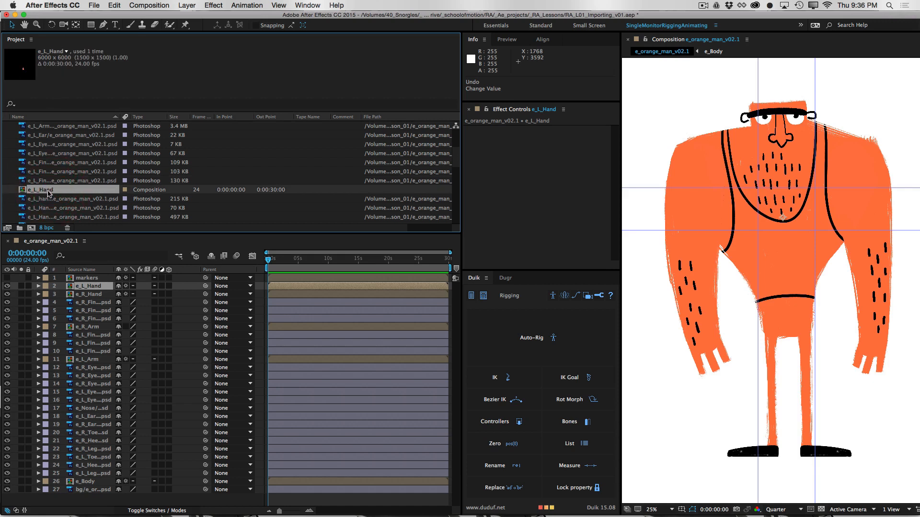
pyautogui.moveTo(455, 164); pyautogui.dragTo(457, 135)
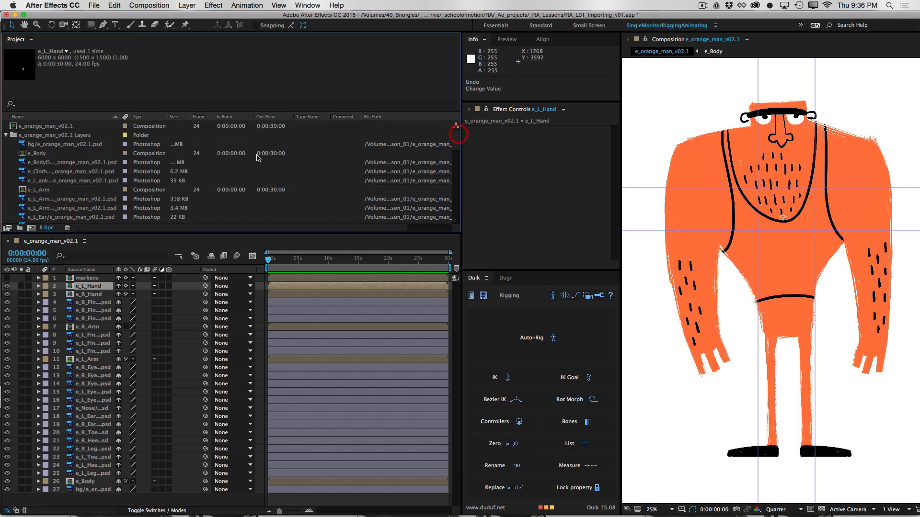
pyautogui.click(41, 156)
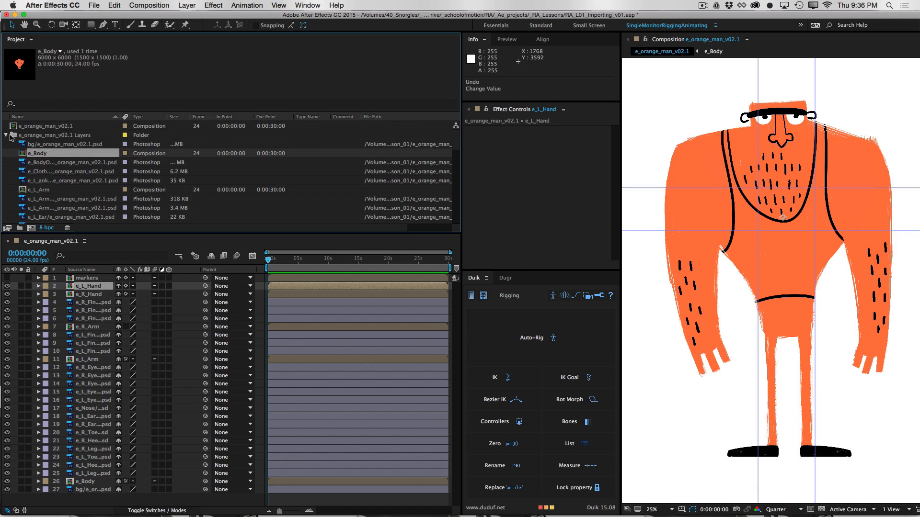
pyautogui.click(7, 135)
# Import e_orange_man_v02.1.psd again as Composition - Retain Layer Sizes, accepting the layer options
pyautogui.doubleClick(169, 165)
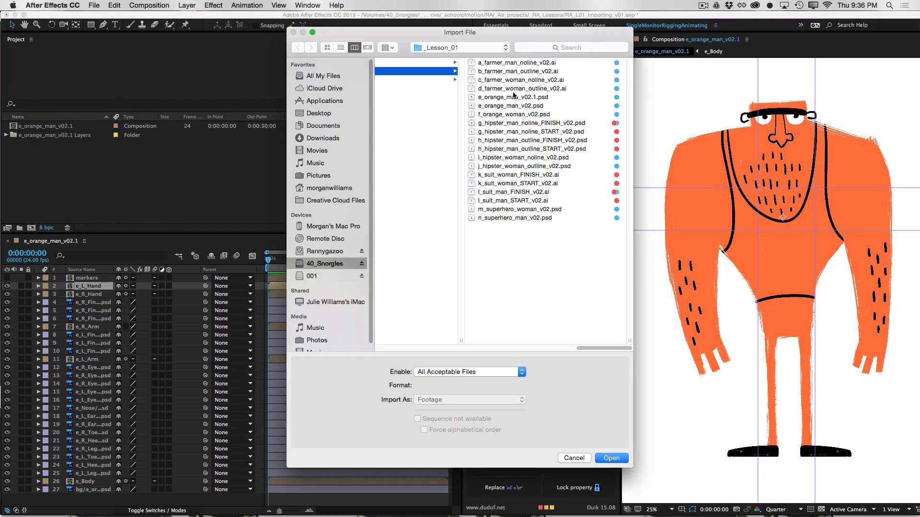
pyautogui.click(513, 96)
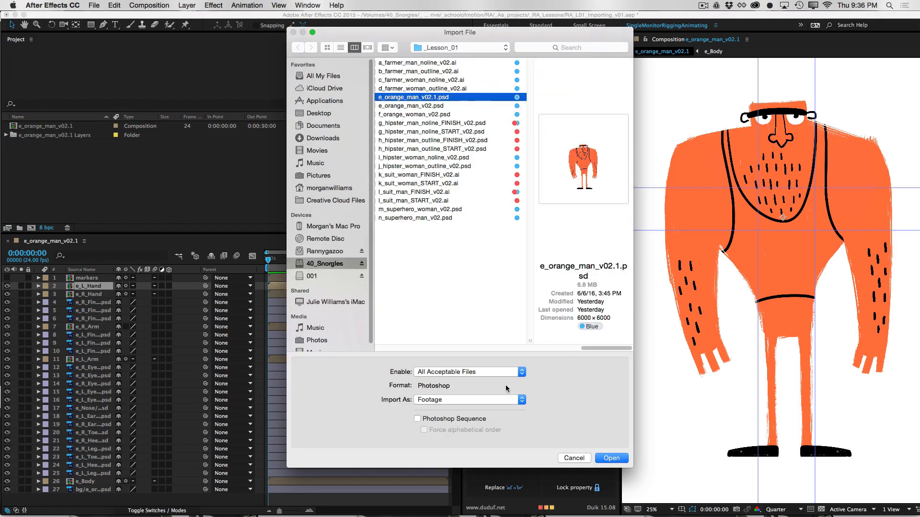
pyautogui.click(462, 400)
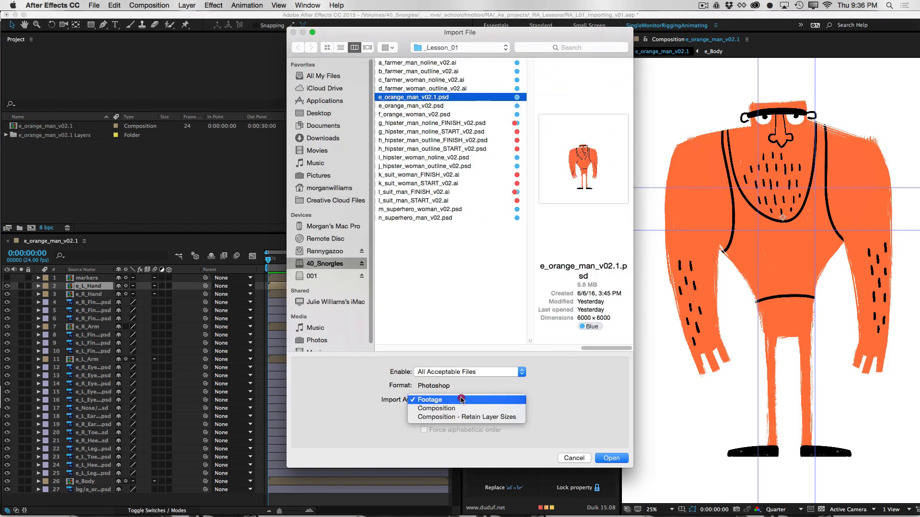
pyautogui.click(477, 417)
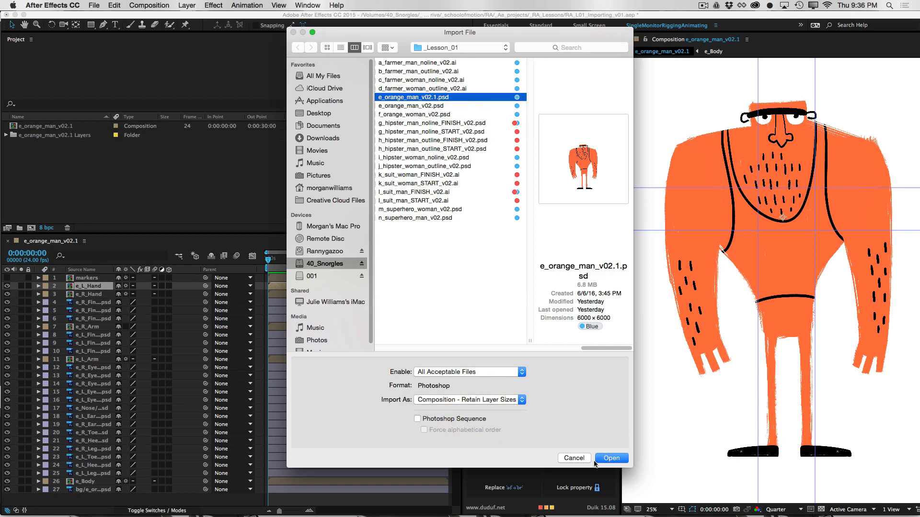
pyautogui.click(614, 461)
pyautogui.click(458, 318)
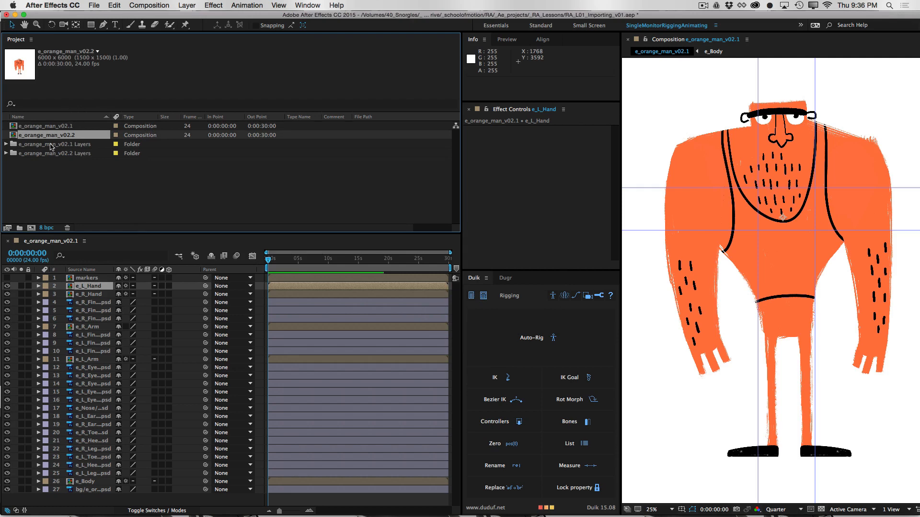
# Open the e_orange_man_v02.2 composition and check the dimensions of the body, clothes, left arm and ear footage in its layers folder
pyautogui.doubleClick(55, 135)
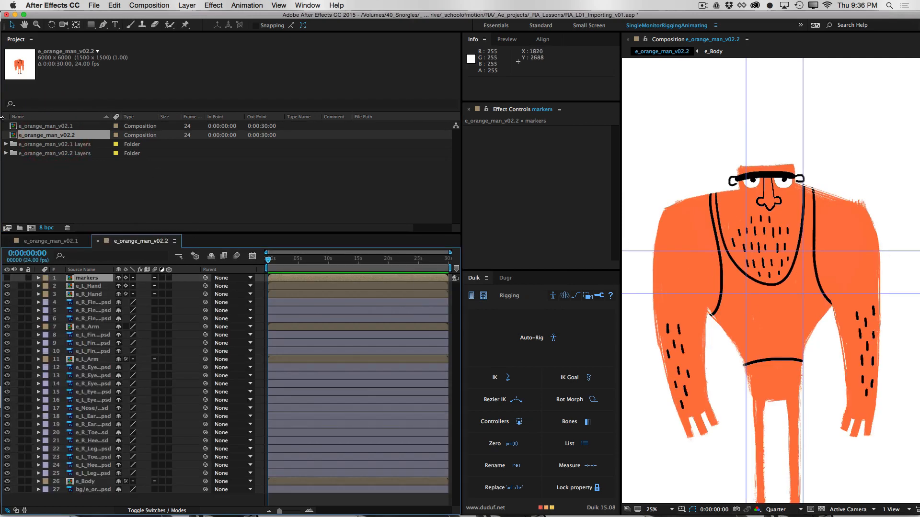
pyautogui.click(6, 153)
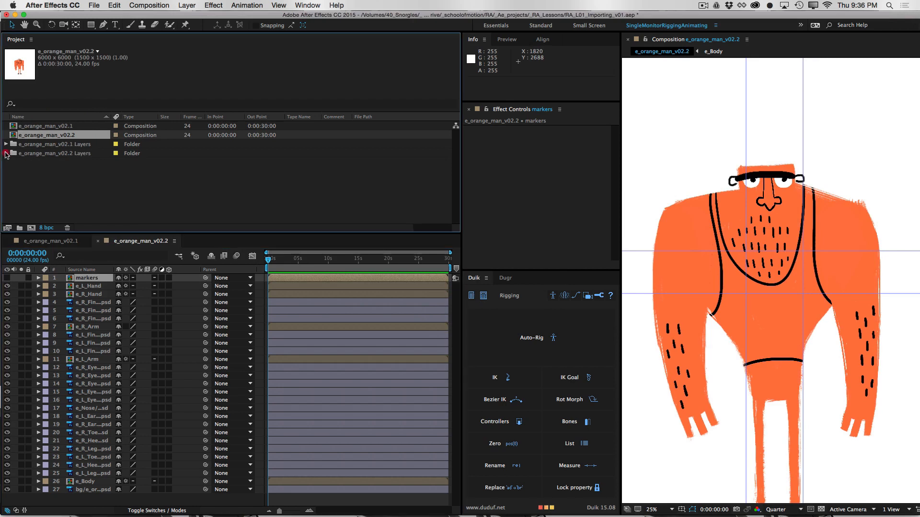
pyautogui.click(65, 153)
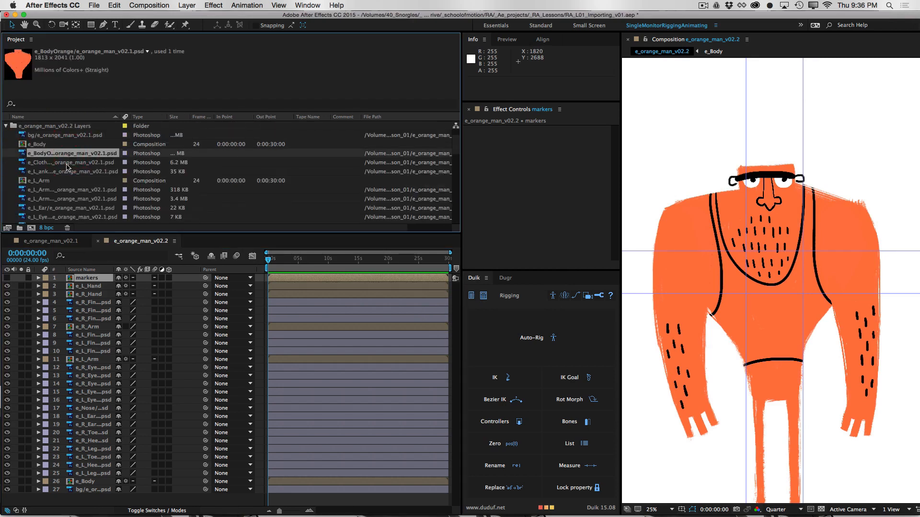
pyautogui.click(67, 163)
pyautogui.click(69, 199)
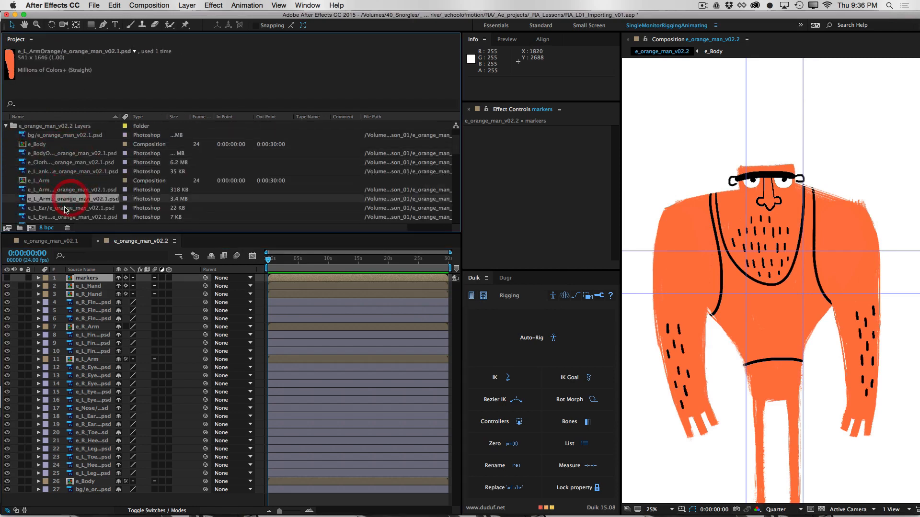
pyautogui.click(65, 208)
pyautogui.click(73, 198)
# Check the dimensions of the e_L_Finger_2 footage and collapse the e_orange_man_v02.2 Layers folder
pyautogui.moveTo(455, 154); pyautogui.dragTo(455, 169)
pyautogui.click(72, 192)
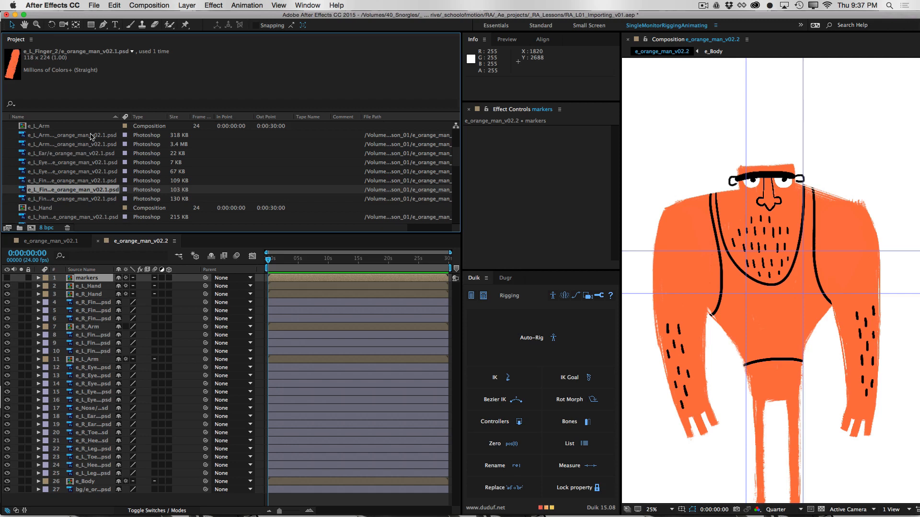
pyautogui.moveTo(455, 162); pyautogui.dragTo(452, 121)
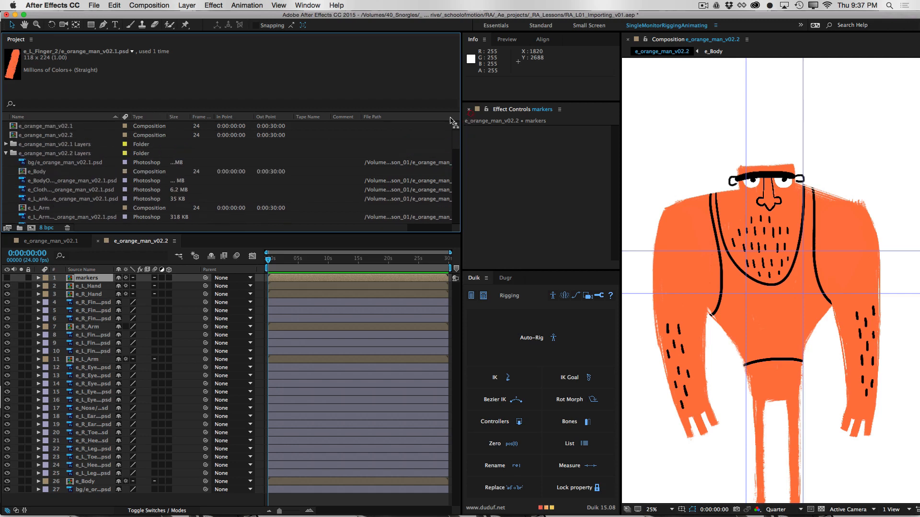
pyautogui.click(6, 153)
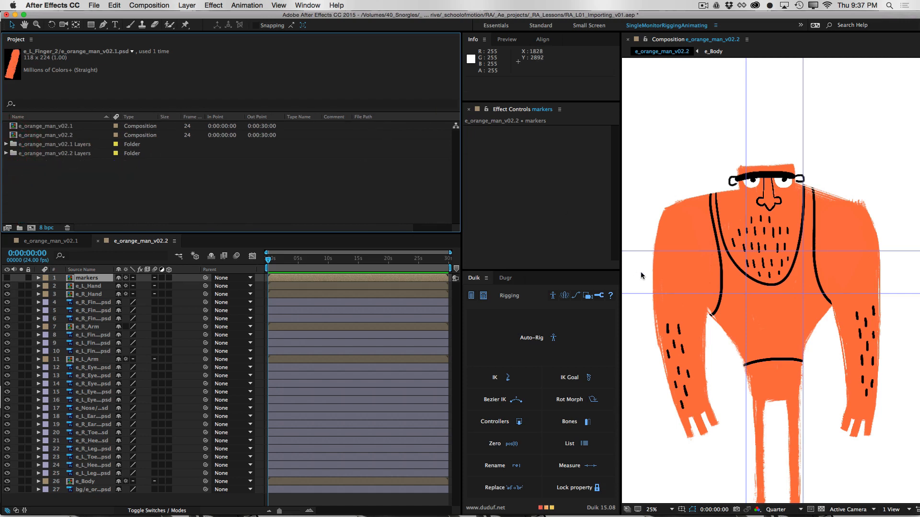
pyautogui.moveTo(762, 331); pyautogui.dragTo(770, 282)
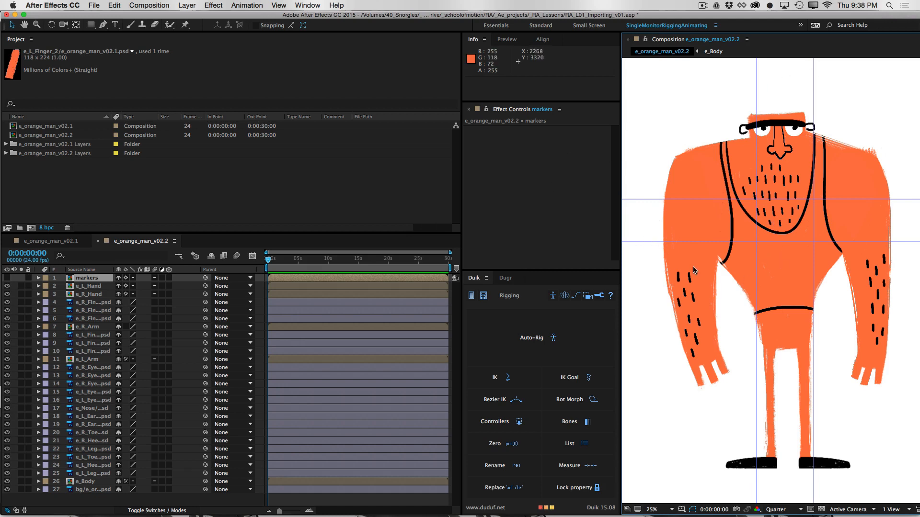
# Open the e_Body composition from e_orange_man_v02.2 and edit the original artwork of its e_BodyOrange layer in Photoshop
pyautogui.doubleClick(80, 483)
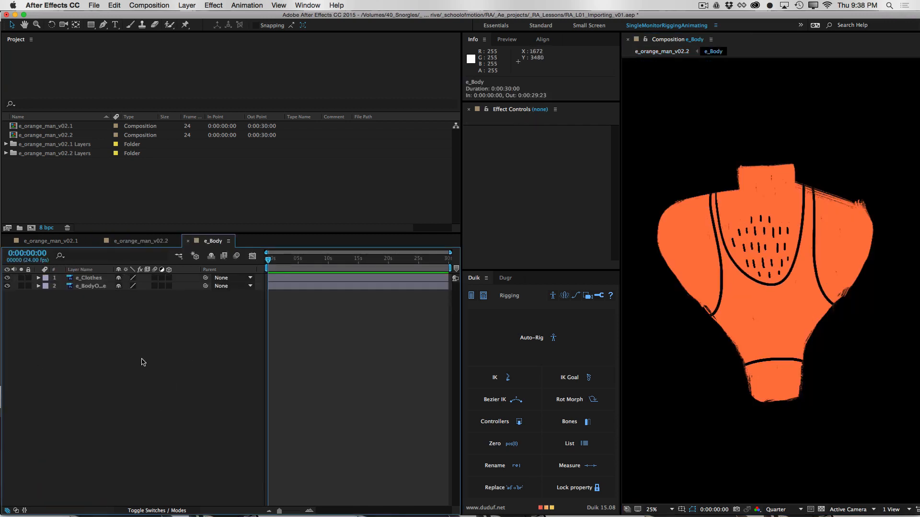
pyautogui.click(91, 286)
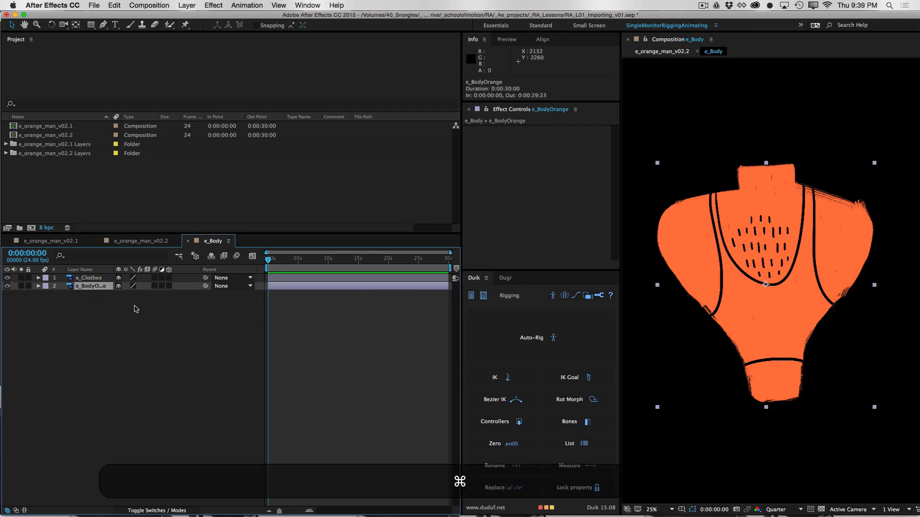
pyautogui.press('super+e')
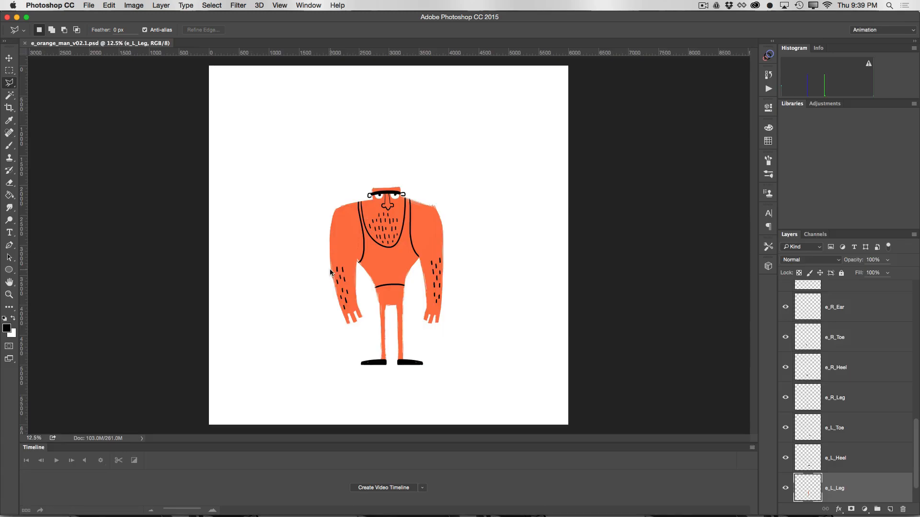
# Paint two curved orange horns on the character's head on the e_BodyOrange layer, using a rotated canvas
pyautogui.press('super+equal')
pyautogui.press('super+equal')
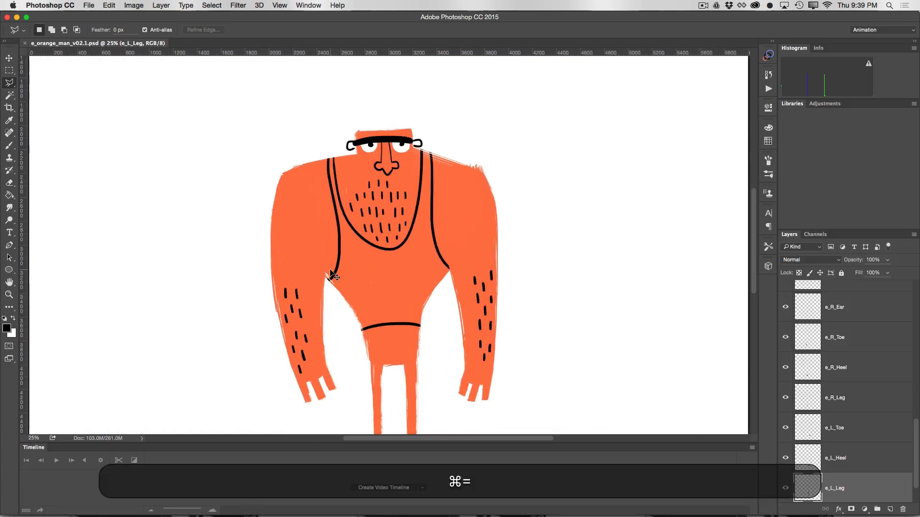
pyautogui.moveTo(415, 217); pyautogui.dragTo(407, 304)
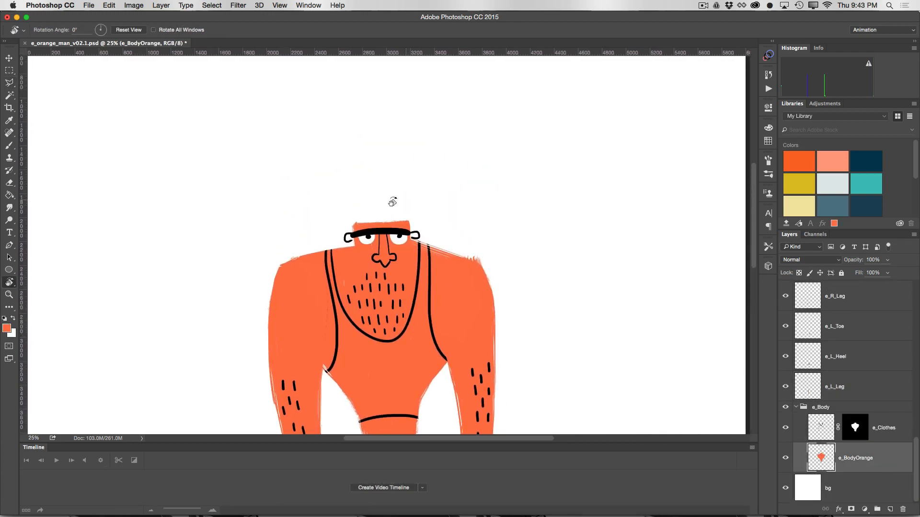
pyautogui.moveTo(392, 201); pyautogui.dragTo(550, 268)
pyautogui.press('b')
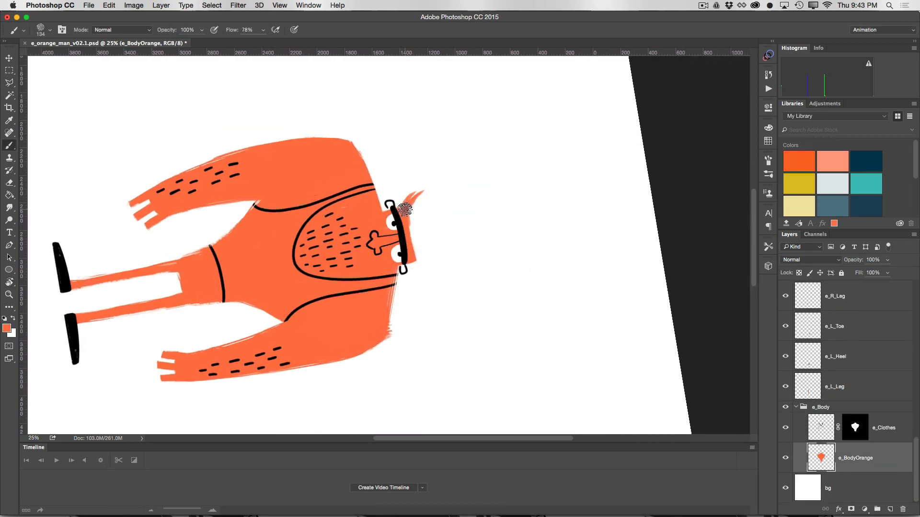
pyautogui.moveTo(405, 209); pyautogui.dragTo(440, 180)
pyautogui.moveTo(408, 257); pyautogui.dragTo(463, 268)
pyautogui.moveTo(403, 207); pyautogui.dragTo(417, 193)
pyautogui.moveTo(426, 268); pyautogui.dragTo(461, 271)
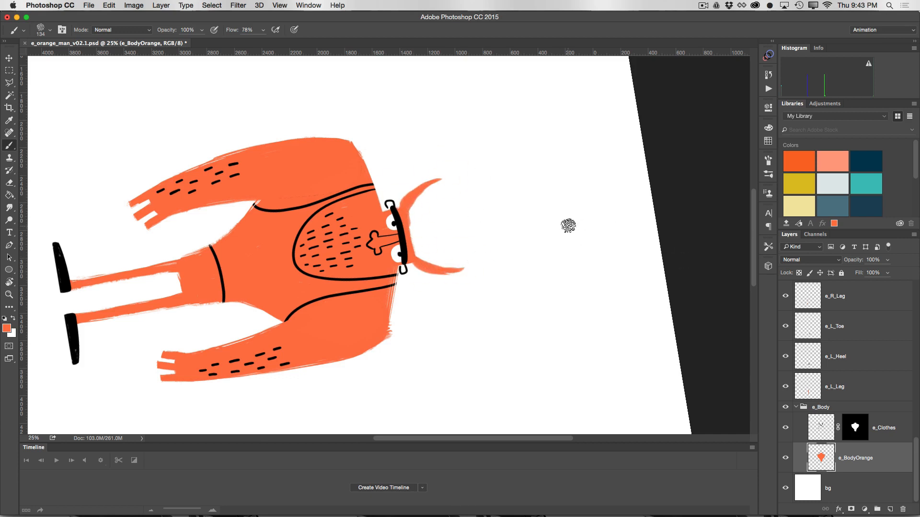
pyautogui.press('Escape')
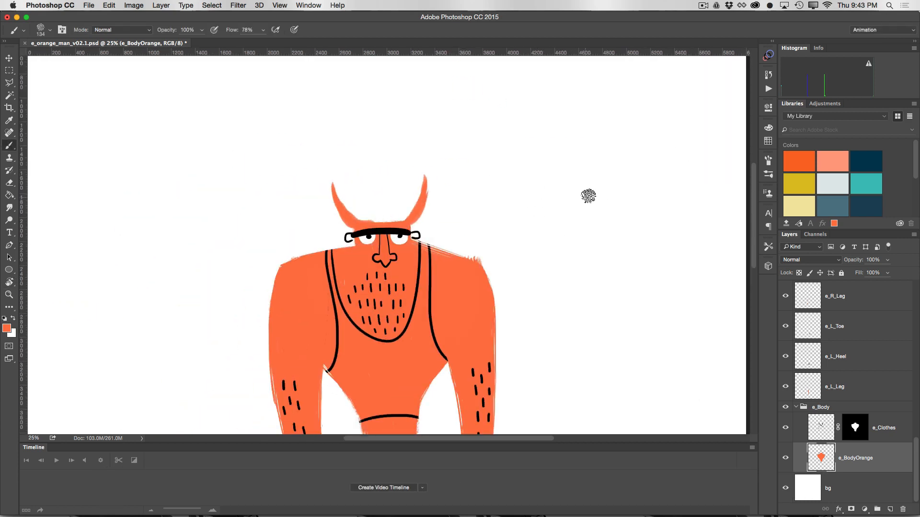
# Save e_orange_man_v02.1.psd, return to After Effects and deselect the e_BodyOrange layer
pyautogui.press('super')
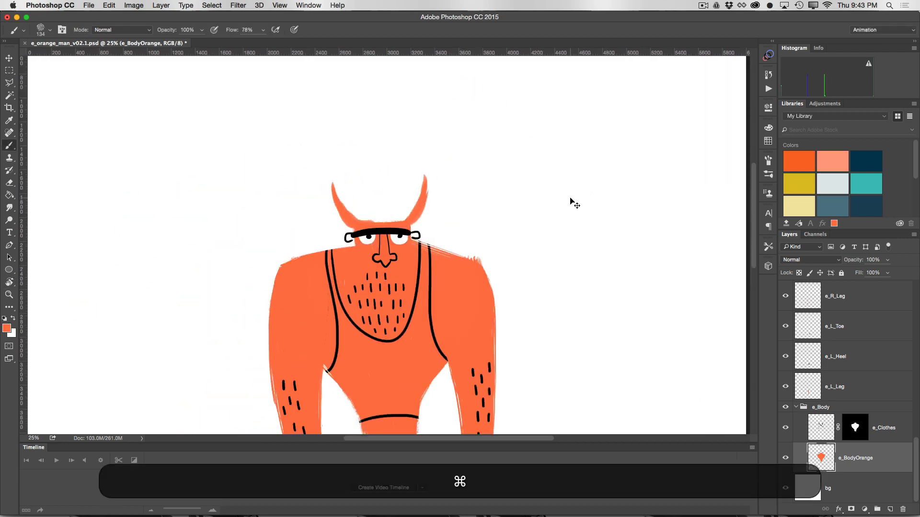
pyautogui.press('super+s')
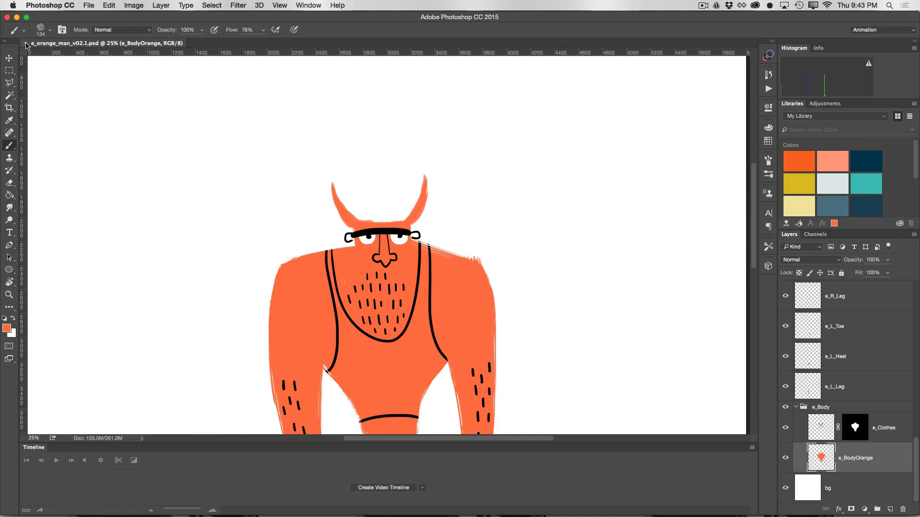
pyautogui.press('super+q')
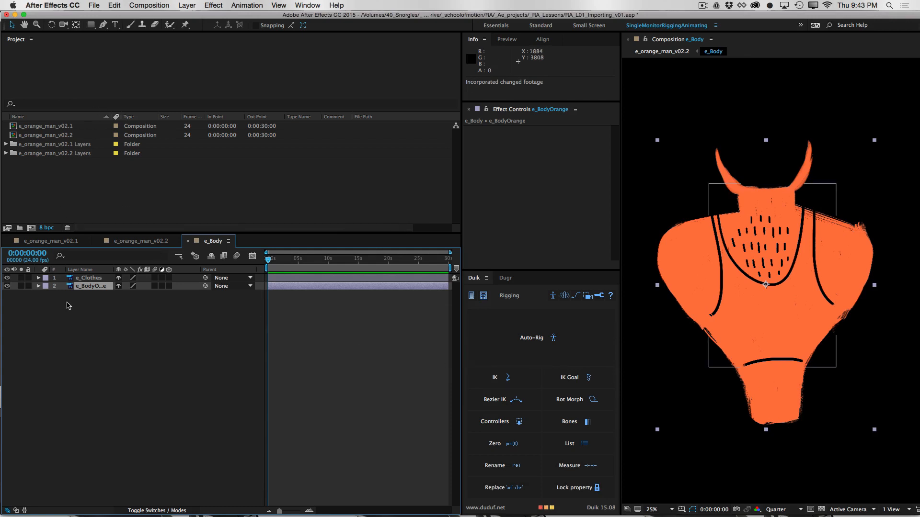
pyautogui.click(71, 319)
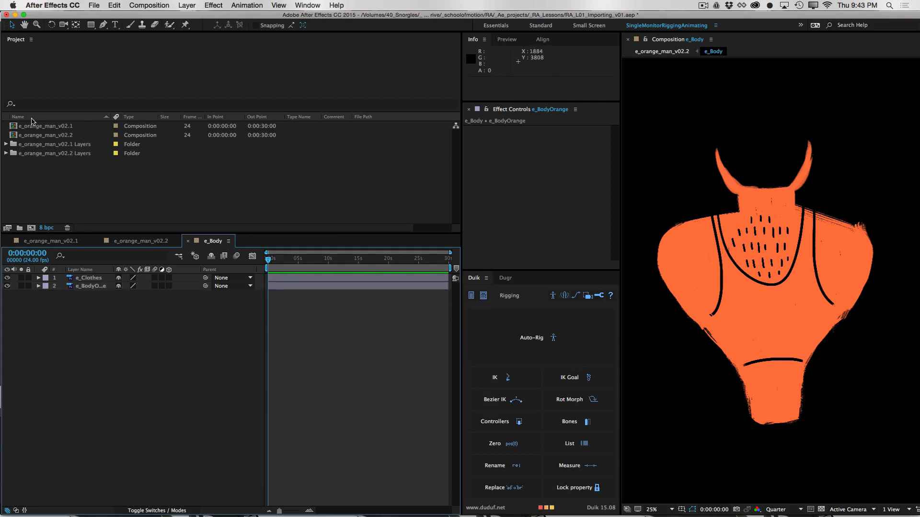
# Compare how the horns update in the e_orange_man_v02.1 and e_orange_man_v02.2 compositions, with the e_orange_man_v02.1 Layers folder expanded
pyautogui.doubleClick(48, 127)
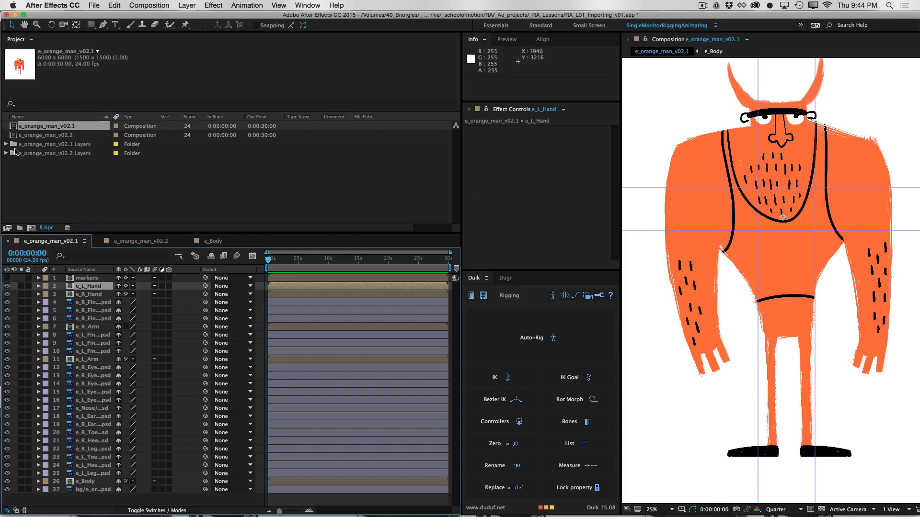
pyautogui.click(7, 144)
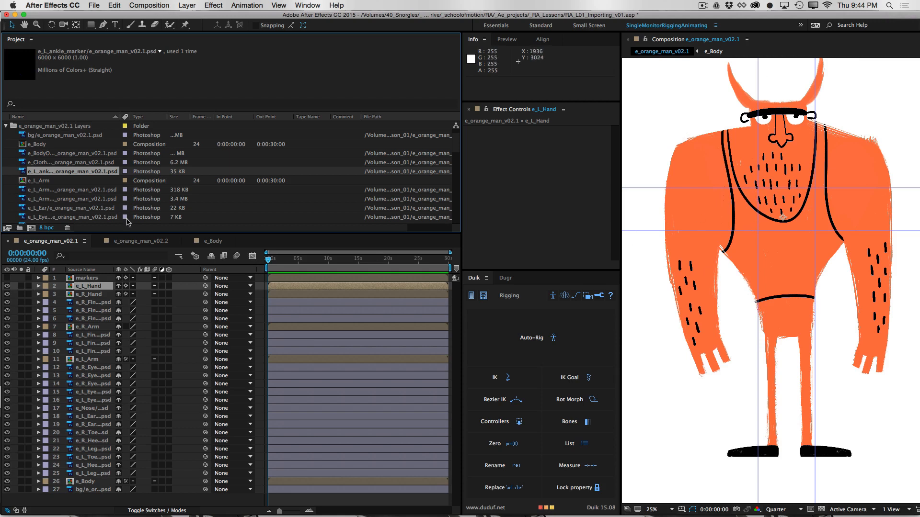
pyautogui.click(138, 245)
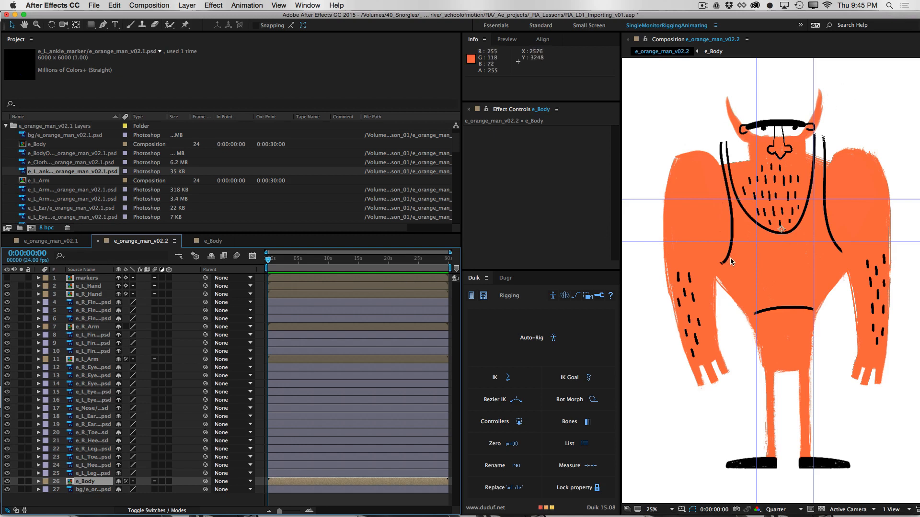
pyautogui.click(70, 240)
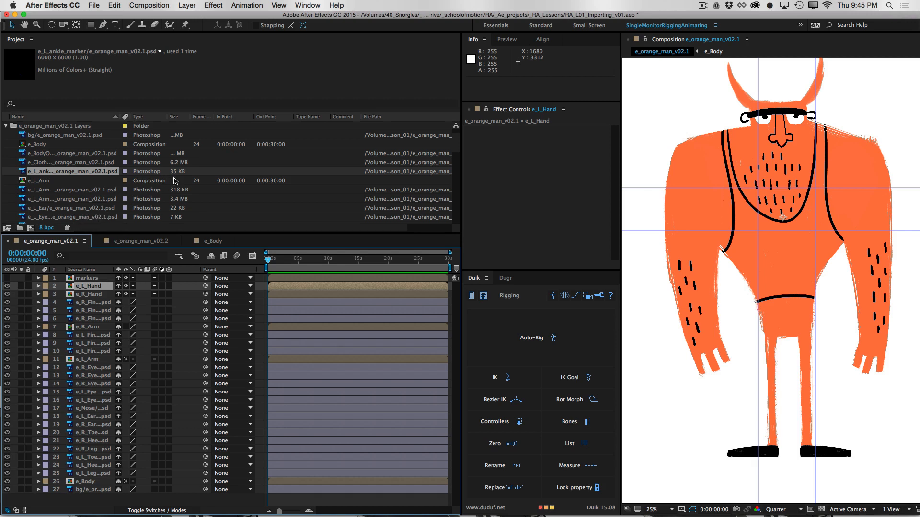
# Check the dimensions of the e_L_ankle_marker, e_Clothes and e_BodyOrange footage in the e_orange_man_v02.1 Layers folder
pyautogui.click(77, 156)
pyautogui.click(77, 171)
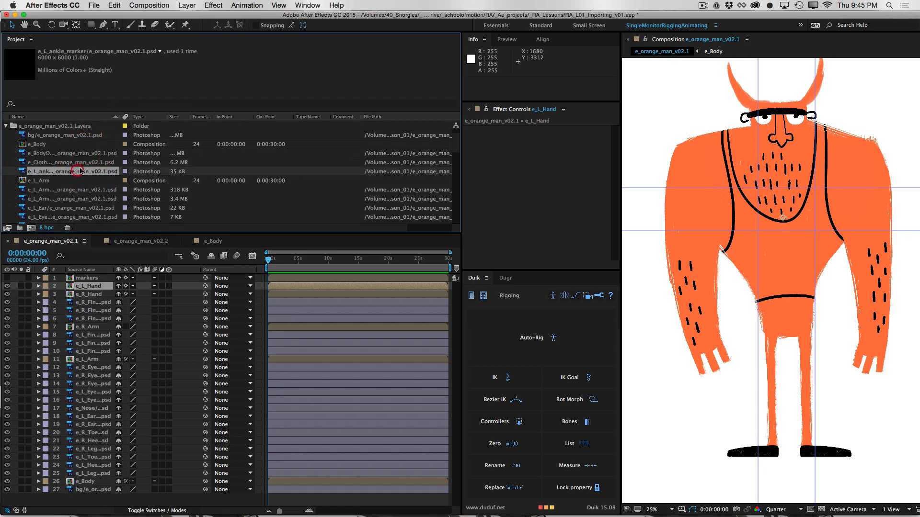
pyautogui.click(78, 163)
pyautogui.click(78, 154)
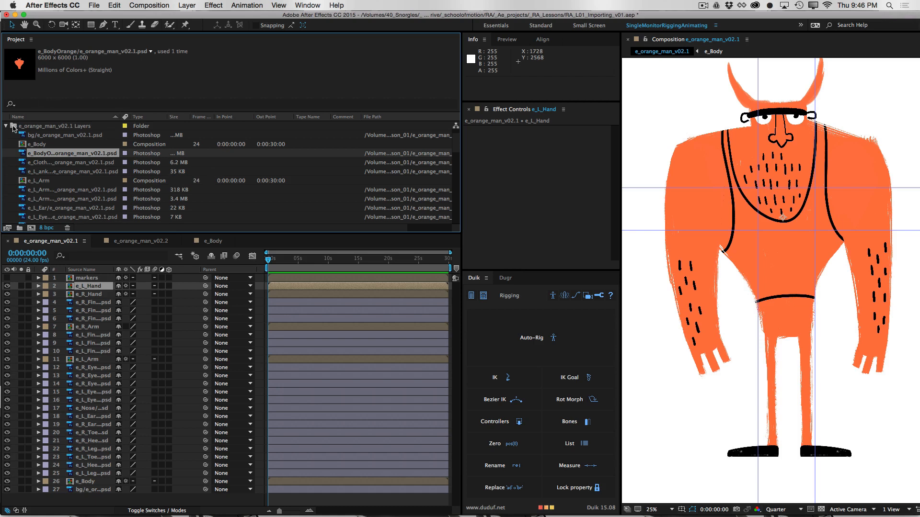
# Collapse the e_orange_man_v02.1 Layers folder and reopen the e_orange_man_v02.2 composition
pyautogui.click(6, 126)
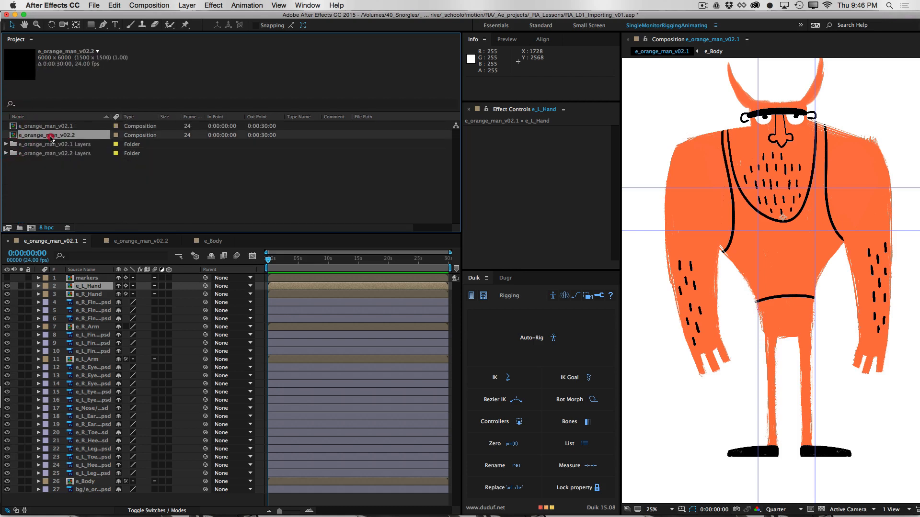
pyautogui.click(45, 136)
pyautogui.doubleClick(14, 136)
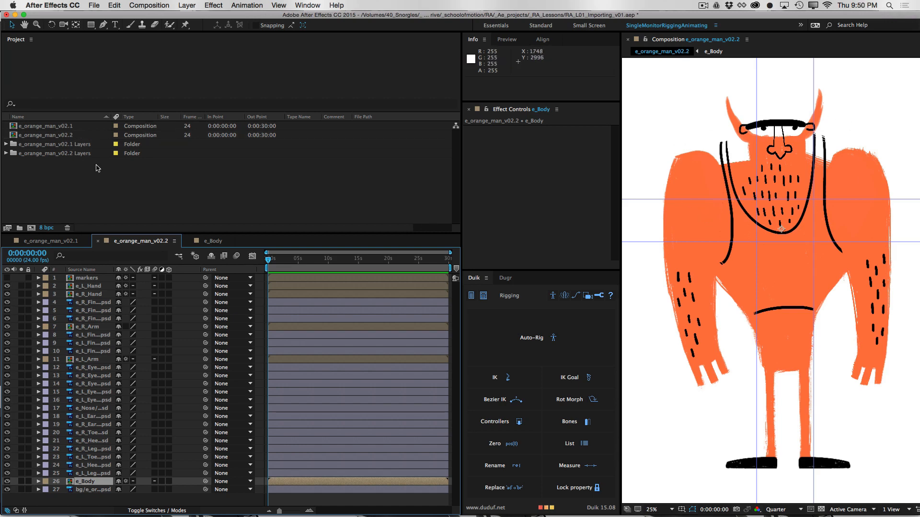
# Delete both orange man compositions and their two layers folders from the project
pyautogui.moveTo(101, 166); pyautogui.dragTo(62, 124)
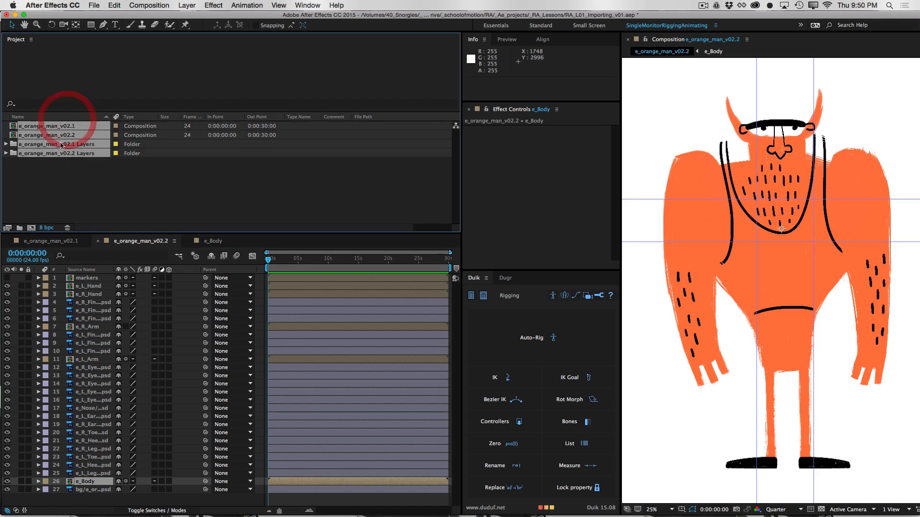
pyautogui.press('Delete')
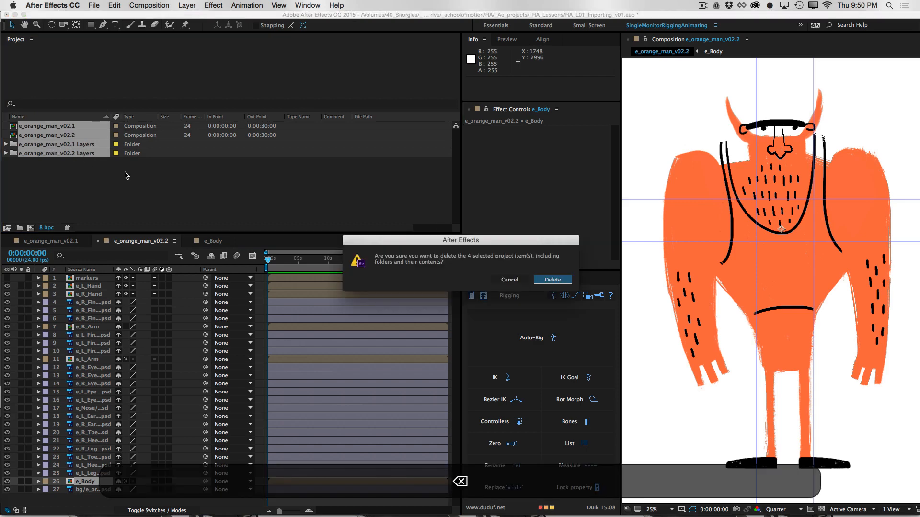
pyautogui.click(546, 281)
# Import e_orange_man_v02.psd as Composition - Retain Layer Sizes, accept the layer options and open the e_orange_man_v02 composition
pyautogui.click(91, 6)
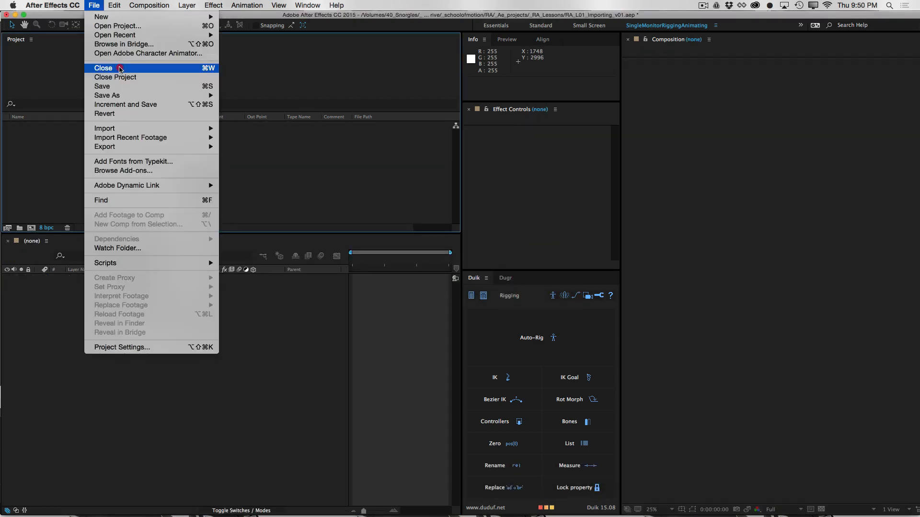
pyautogui.moveTo(113, 130)
pyautogui.click(254, 132)
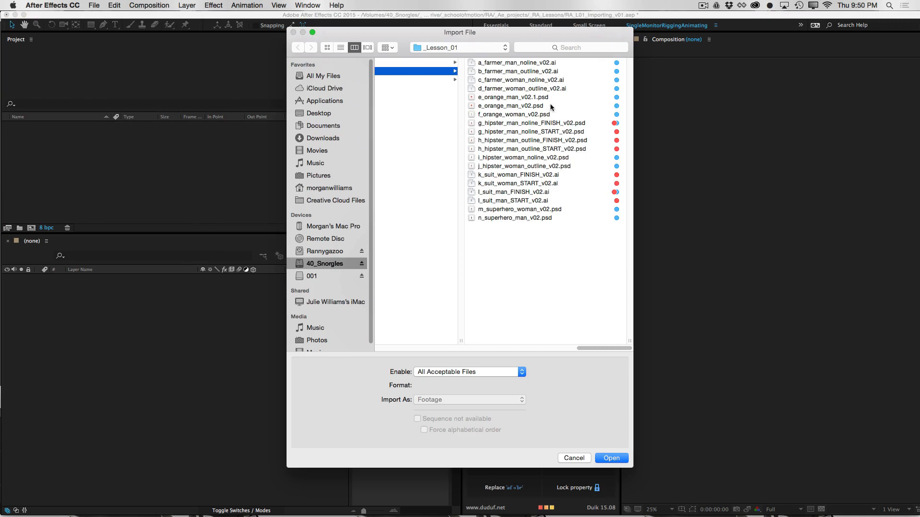
pyautogui.click(551, 107)
pyautogui.click(468, 400)
pyautogui.click(466, 416)
pyautogui.click(611, 458)
pyautogui.press('Return')
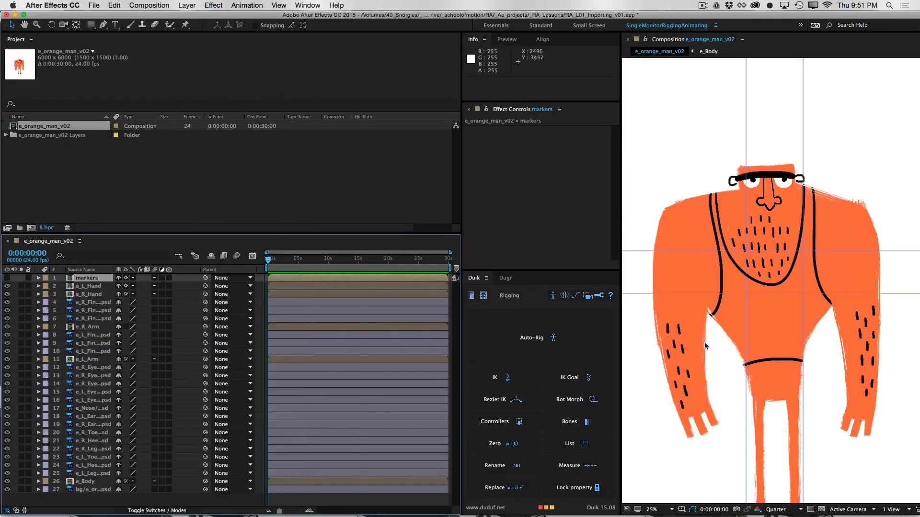
# Display layer names instead of source names in the e_orange_man_v02 timeline and widen the name column to fit them
pyautogui.moveTo(762, 330); pyautogui.dragTo(749, 298)
pyautogui.press('v')
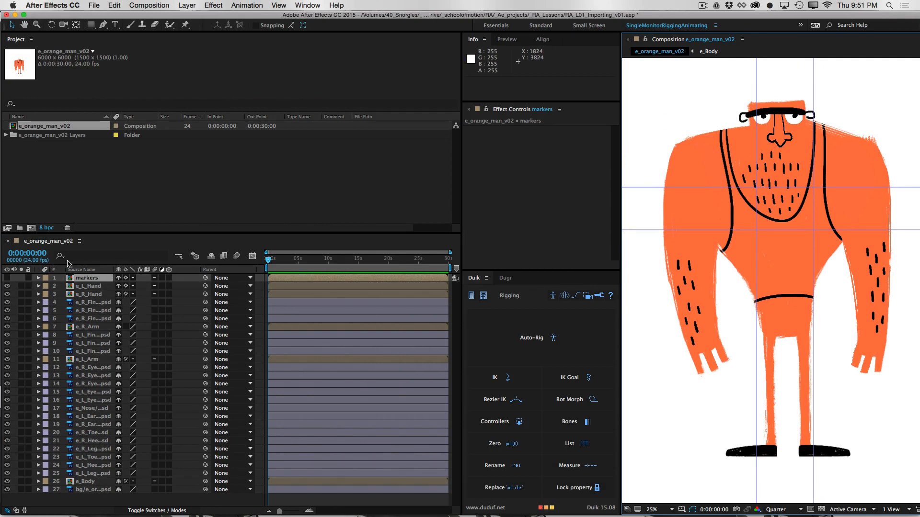
pyautogui.click(84, 269)
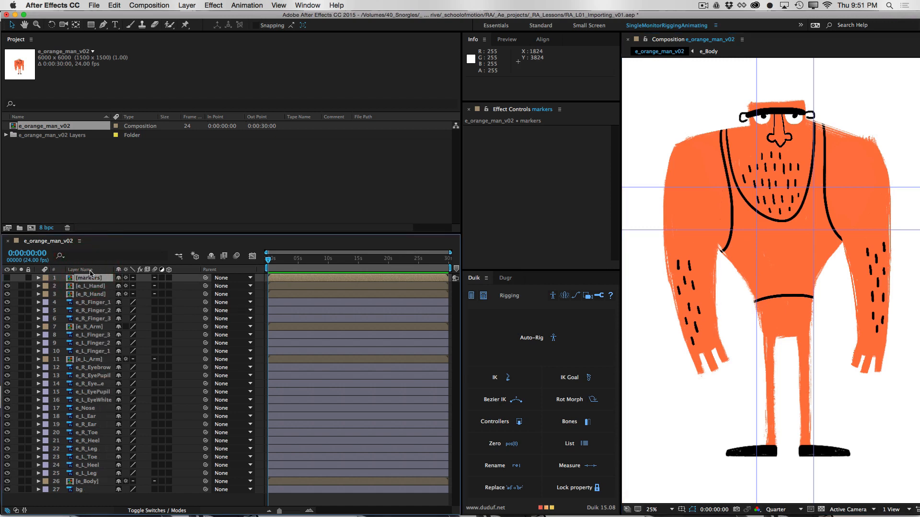
pyautogui.moveTo(114, 270); pyautogui.dragTo(134, 270)
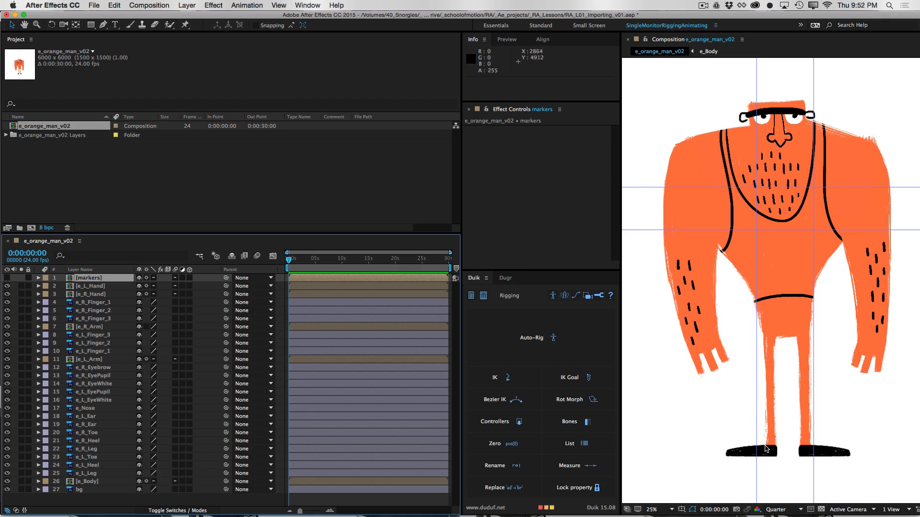
# Toggle the visibility of e_L_Hand and e_R_Hand to identify them, and move e_L_Hand directly above e_L_Finger_3
pyautogui.click(101, 287)
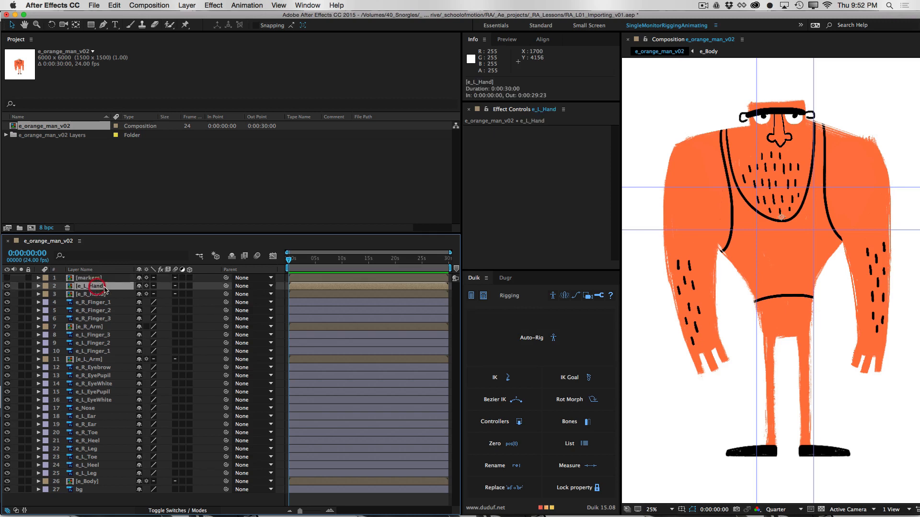
pyautogui.click(7, 286)
pyautogui.click(7, 286)
pyautogui.click(89, 293)
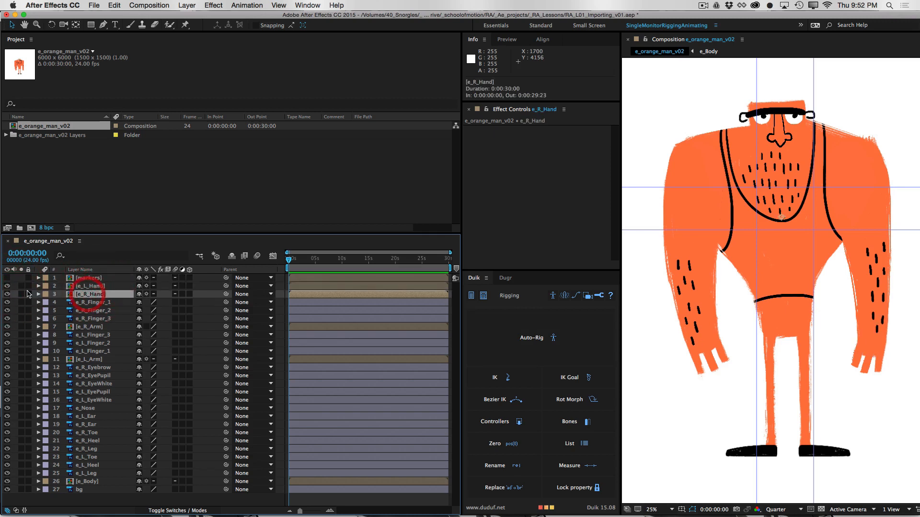
pyautogui.click(7, 294)
pyautogui.click(8, 294)
pyautogui.moveTo(100, 287); pyautogui.dragTo(107, 331)
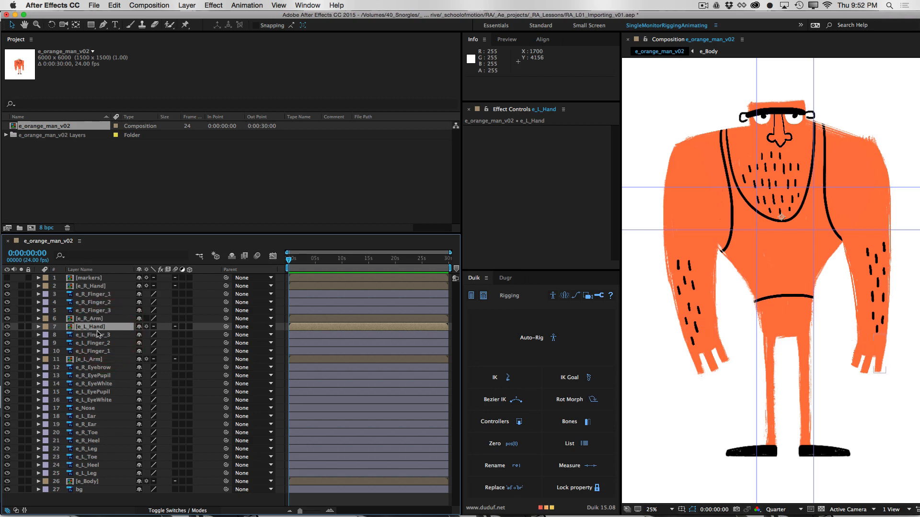
# Label the right hand, finger and arm layers red and the left hand, finger and arm layers orange
pyautogui.click(99, 287)
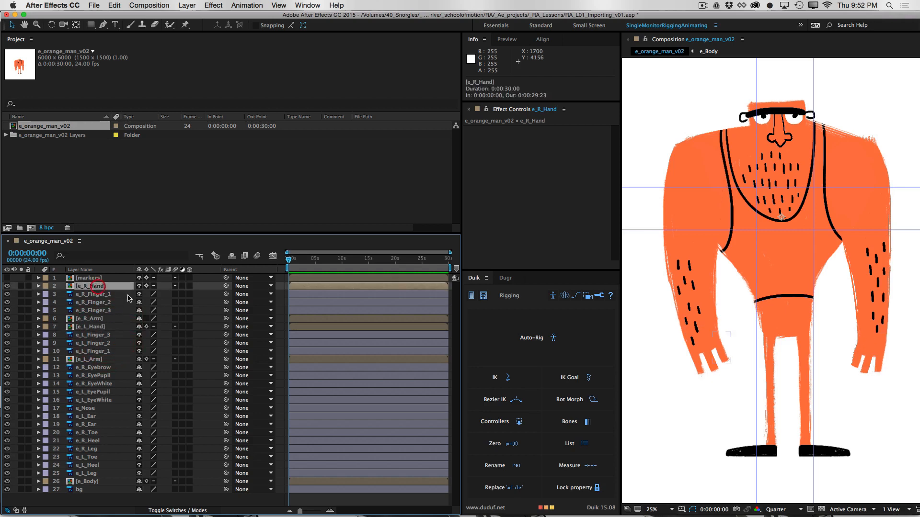
pyautogui.keyDown('shift'); pyautogui.click(102, 319); pyautogui.keyUp('shift')
pyautogui.keyDown('shift'); pyautogui.click(108, 358); pyautogui.keyUp('shift')
pyautogui.click(45, 359)
pyautogui.click(66, 458)
# Label the face layers from e_R_Eyebrow through e_R_Ear yellow
pyautogui.click(115, 368)
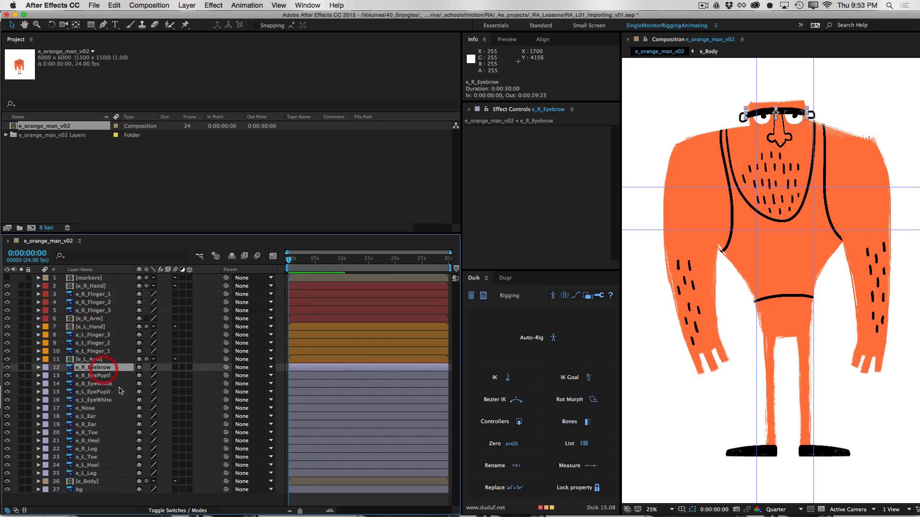
pyautogui.keyDown('shift'); pyautogui.click(108, 425); pyautogui.keyUp('shift')
pyautogui.click(46, 417)
pyautogui.click(63, 379)
# Label the right toe, heel and leg layers green and the left toe, heel and leg layers blue
pyautogui.click(108, 433)
pyautogui.keyDown('shift'); pyautogui.click(108, 449); pyautogui.keyUp('shift')
pyautogui.click(46, 449)
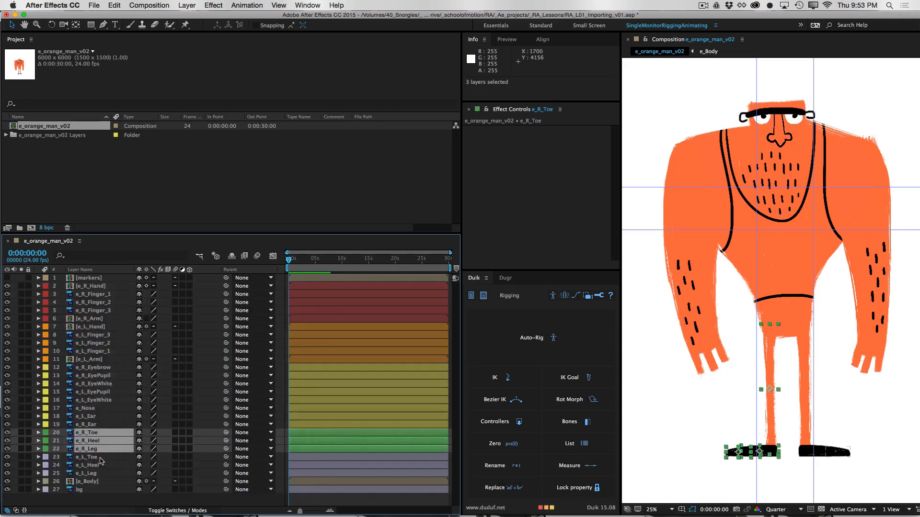
pyautogui.click(91, 457)
pyautogui.keyDown('shift'); pyautogui.click(91, 474); pyautogui.keyUp('shift')
pyautogui.click(45, 473)
# Label the e_Body layer purple and select the bg layer
pyautogui.click(86, 482)
pyautogui.click(46, 482)
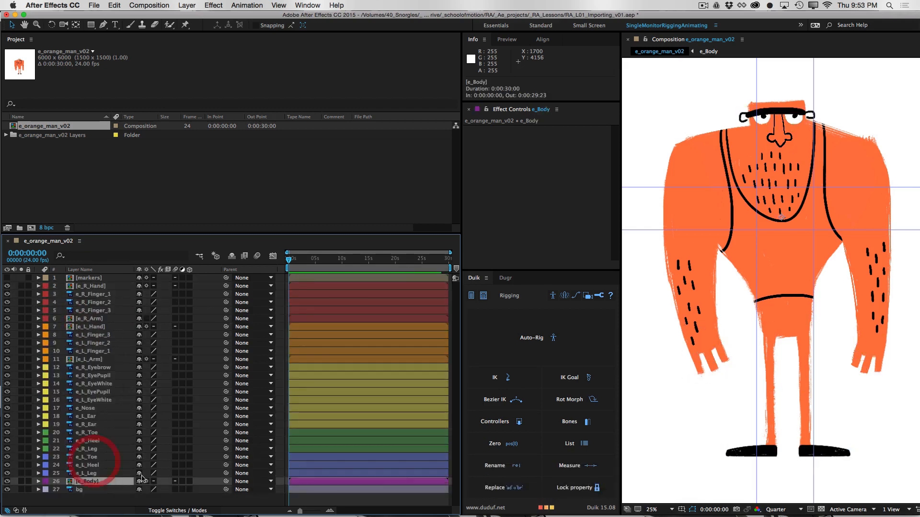
pyautogui.click(74, 489)
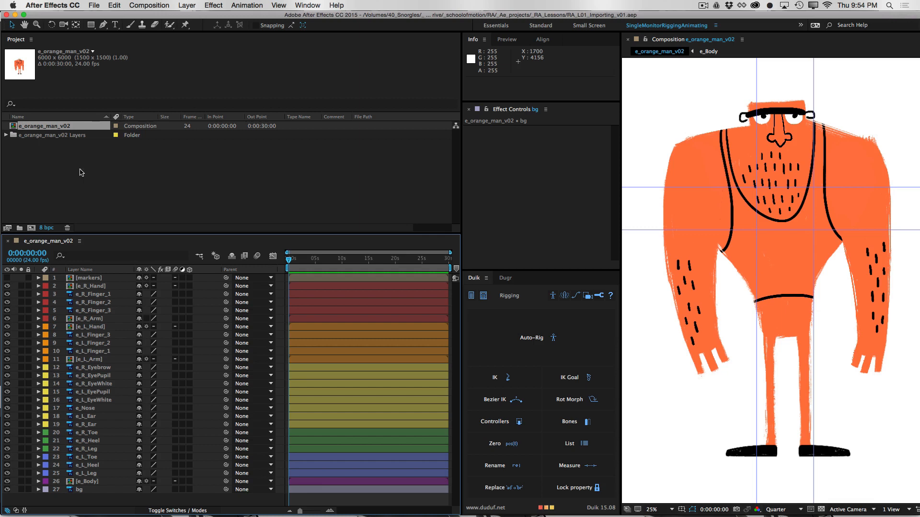
# Create two project folders named Art and Comps
pyautogui.click(19, 229)
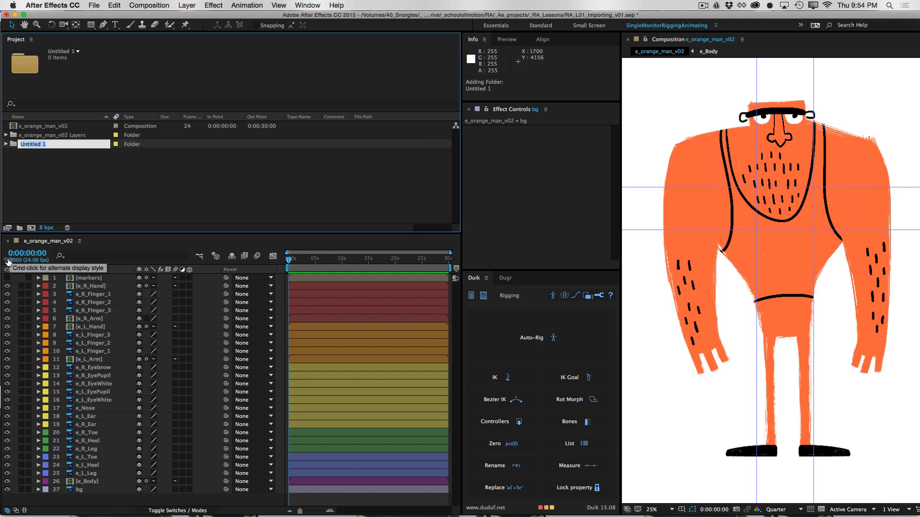
pyautogui.write('Art')
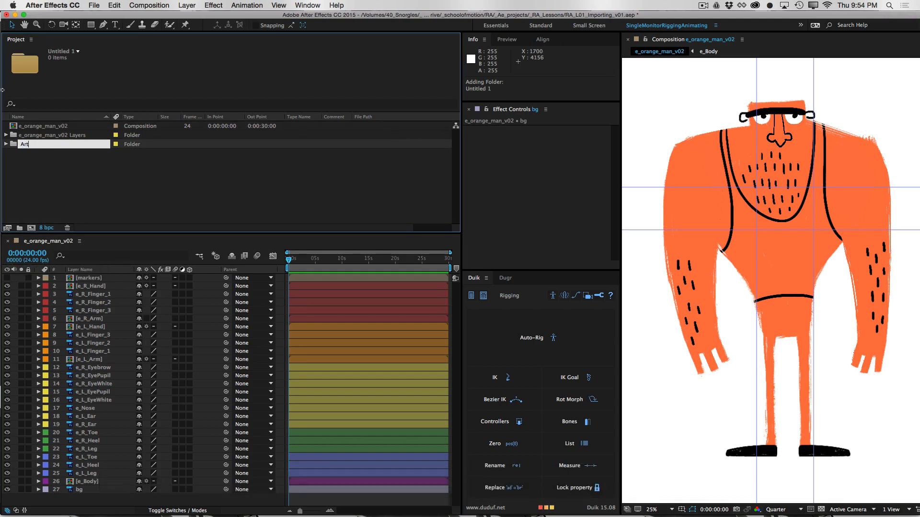
pyautogui.click(36, 187)
pyautogui.click(20, 228)
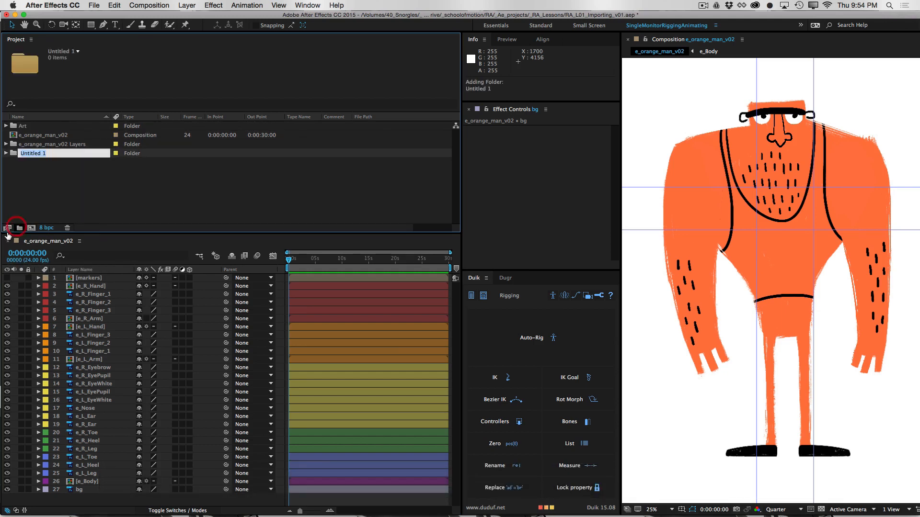
pyautogui.press('shift')
pyautogui.write('Comps')
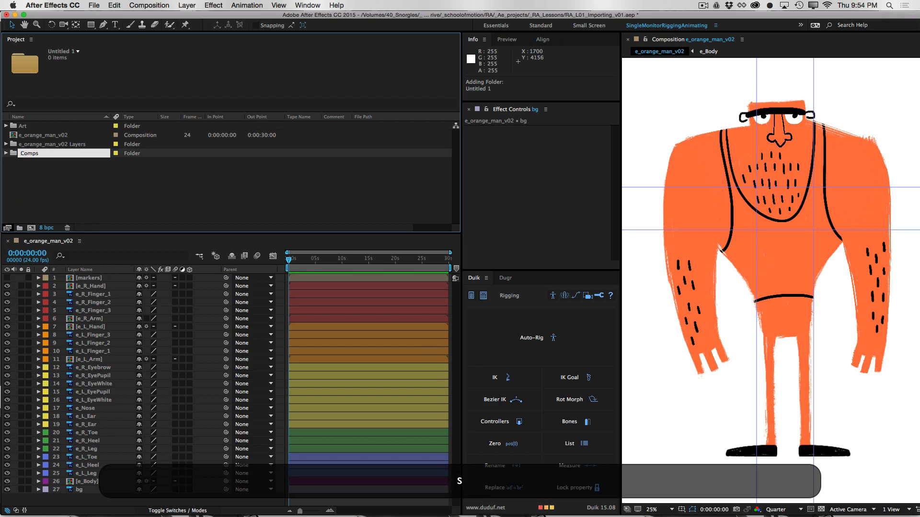
pyautogui.click(88, 184)
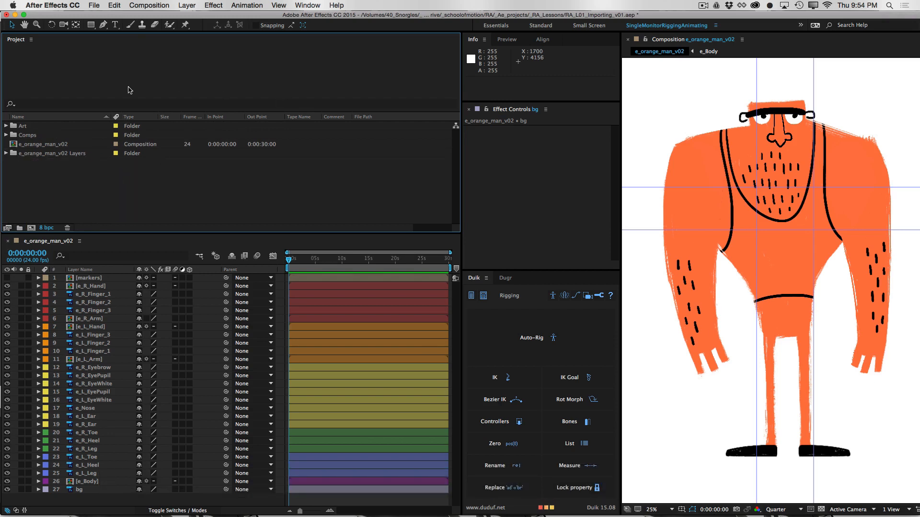
# Move the e_Body, left and right arm, left and right hand, and markers compositions from e_orange_man_v02 Layers into the Comps folder
pyautogui.press('`')
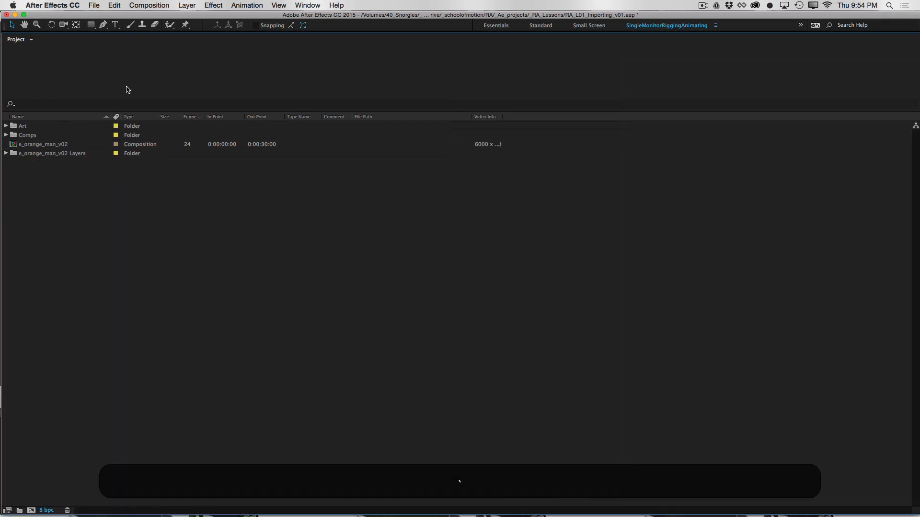
pyautogui.click(5, 153)
pyautogui.click(55, 145)
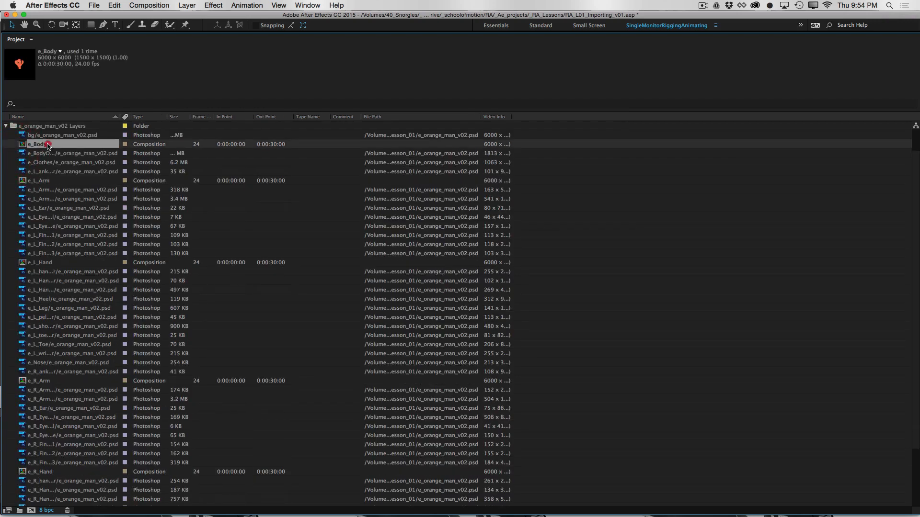
pyautogui.keyDown('super'); pyautogui.click(57, 181); pyautogui.keyUp('super')
pyautogui.keyDown('super'); pyautogui.click(61, 262); pyautogui.keyUp('super')
pyautogui.keyDown('super'); pyautogui.click(40, 381); pyautogui.keyUp('super')
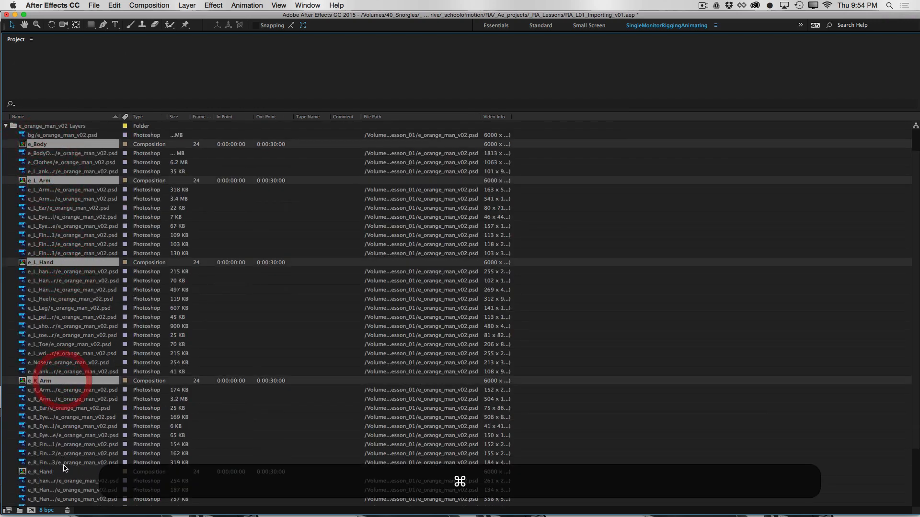
pyautogui.keyDown('super'); pyautogui.click(63, 471); pyautogui.keyUp('super')
pyautogui.scroll(-5, 914, 266)
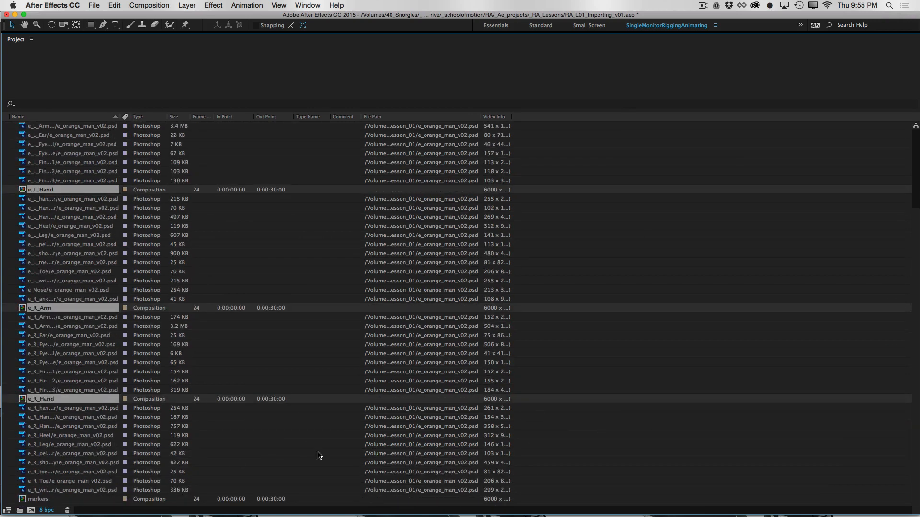
pyautogui.keyDown('super'); pyautogui.click(67, 498); pyautogui.keyUp('super')
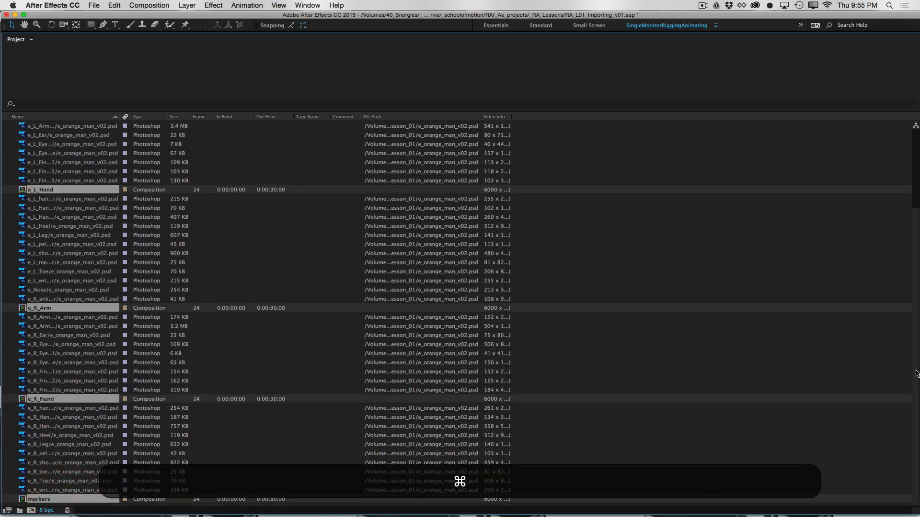
pyautogui.scroll(7, 895, 287)
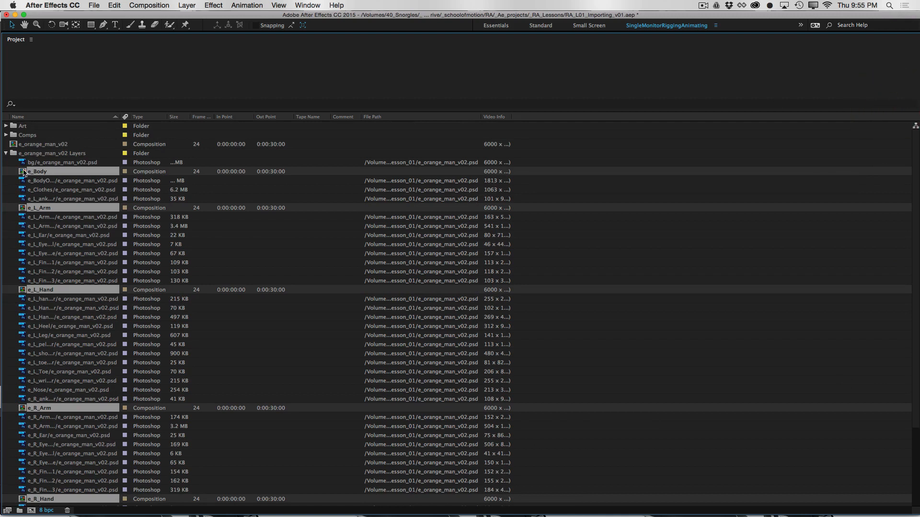
pyautogui.moveTo(23, 172); pyautogui.dragTo(33, 135)
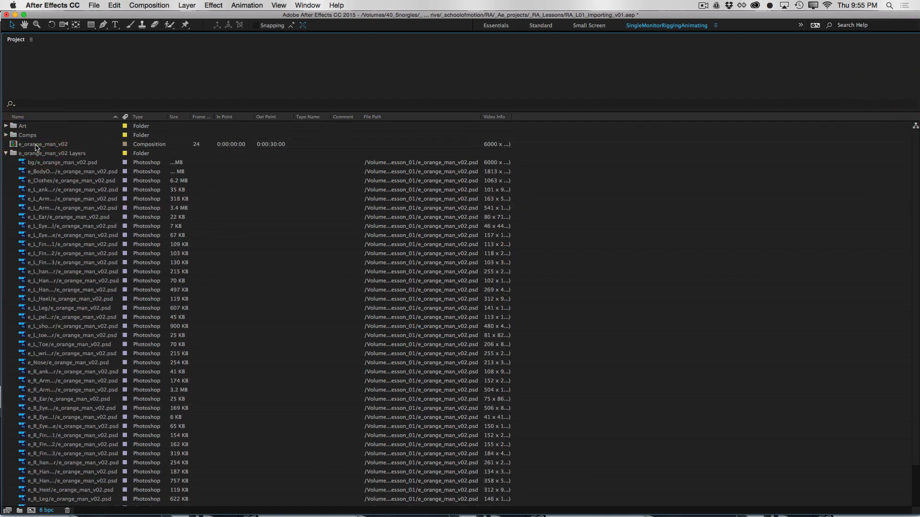
# Move the e_orange_man_v02 Layers folder into Art and rename the main composition e_orange_man_RIG
pyautogui.click(5, 154)
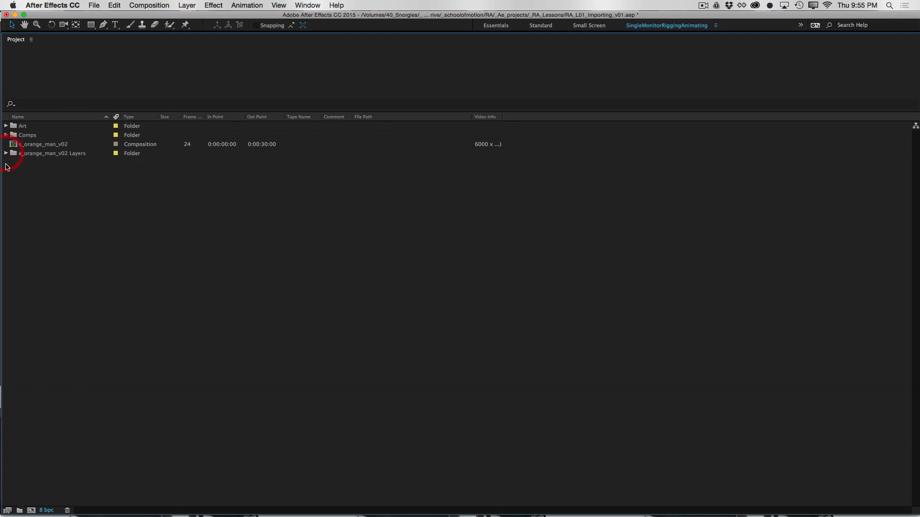
pyautogui.moveTo(17, 154); pyautogui.dragTo(24, 127)
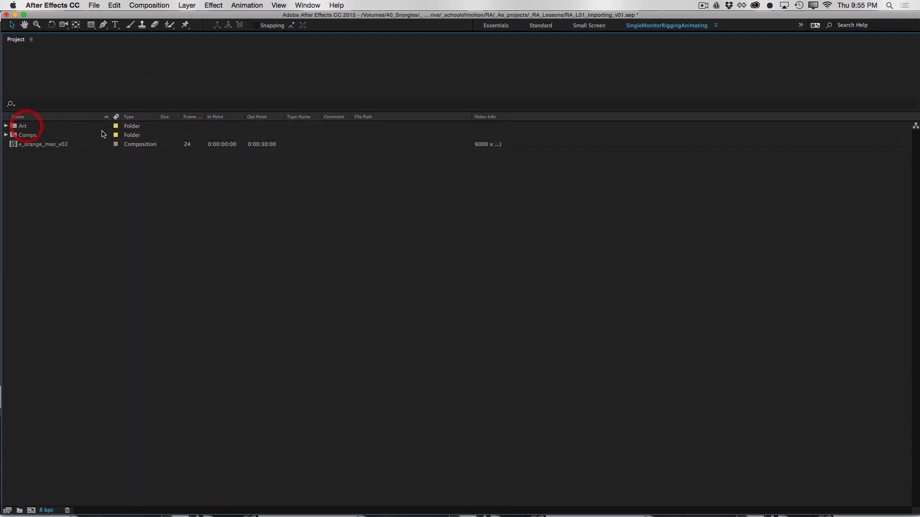
pyautogui.click(43, 145)
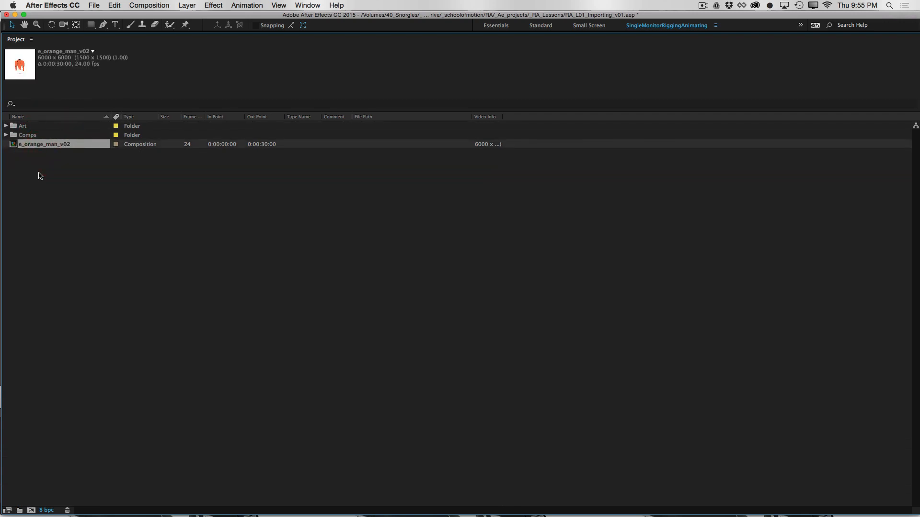
pyautogui.press('Return')
pyautogui.press('Right')
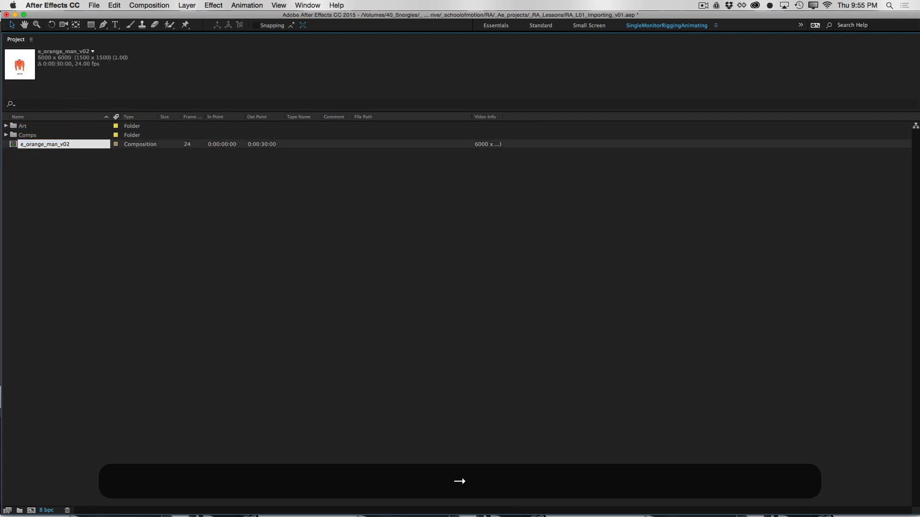
pyautogui.press('BackSpace')
pyautogui.press('BackSpace')
pyautogui.hotkey('shift', 'BackSpace')
pyautogui.write('RIG')
pyautogui.click(79, 177)
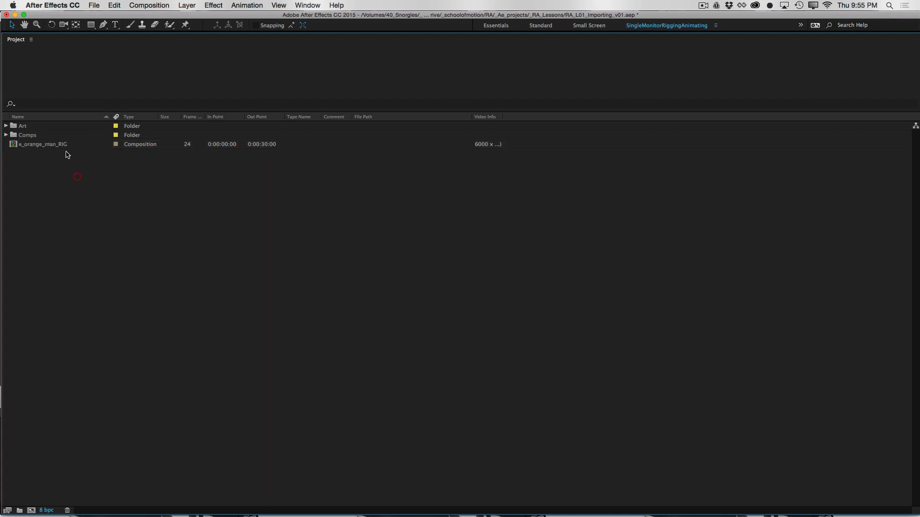
# Copy all twelve marker layers from the markers precomp into e_orange_man_RIG and delete the markers precomp layer there
pyautogui.click(14, 145)
pyautogui.doubleClick(14, 145)
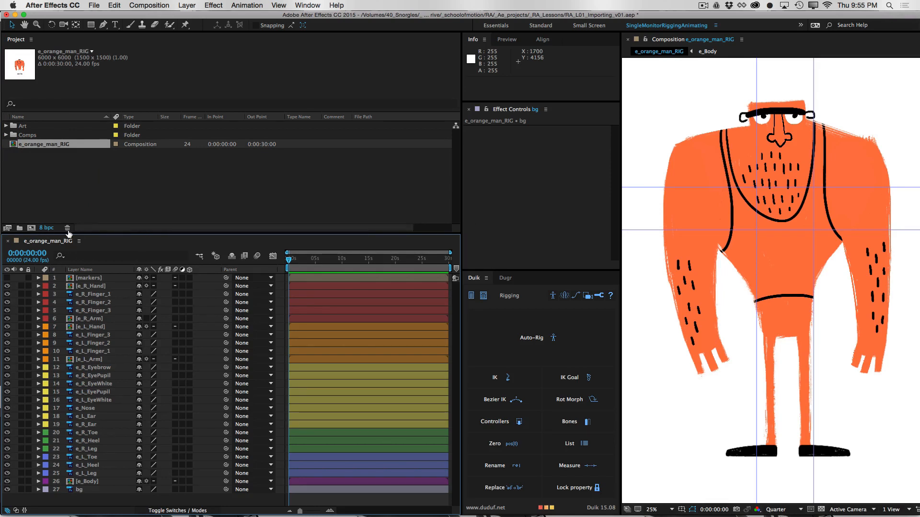
pyautogui.doubleClick(70, 280)
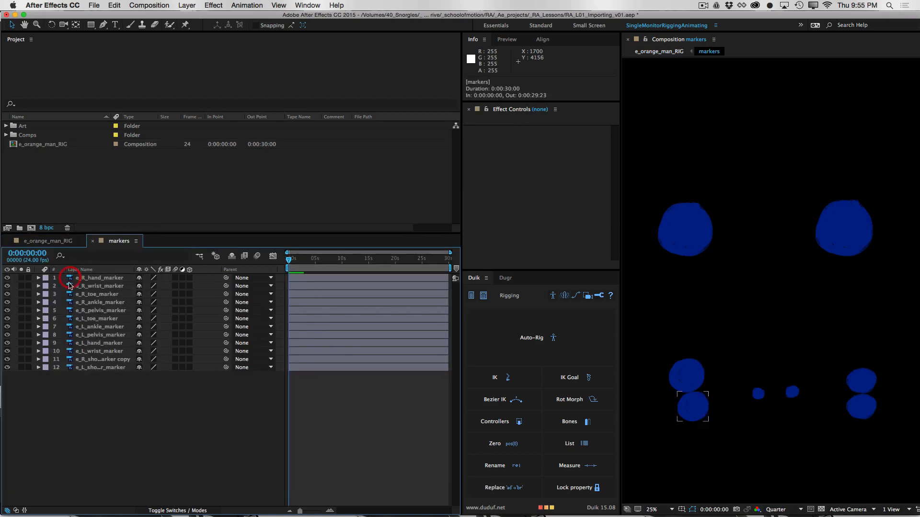
pyautogui.click(98, 281)
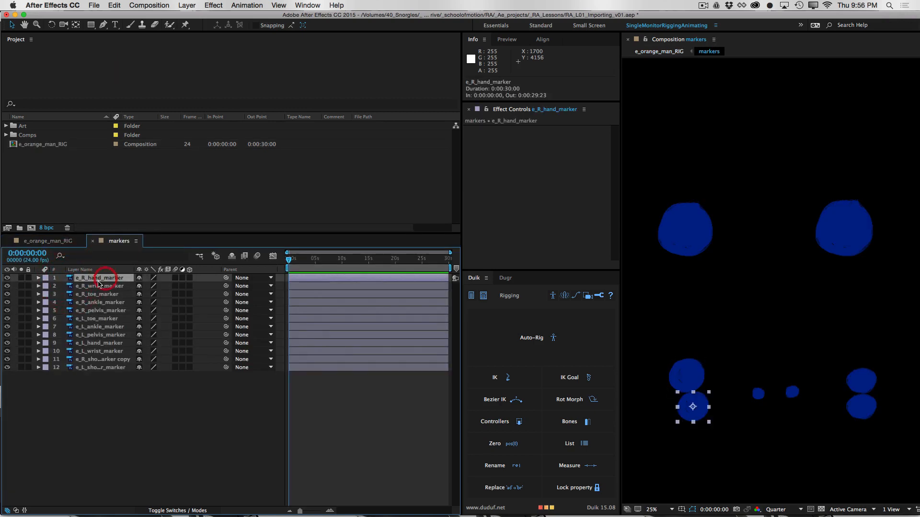
pyautogui.keyDown('shift'); pyautogui.click(112, 367); pyautogui.keyUp('shift')
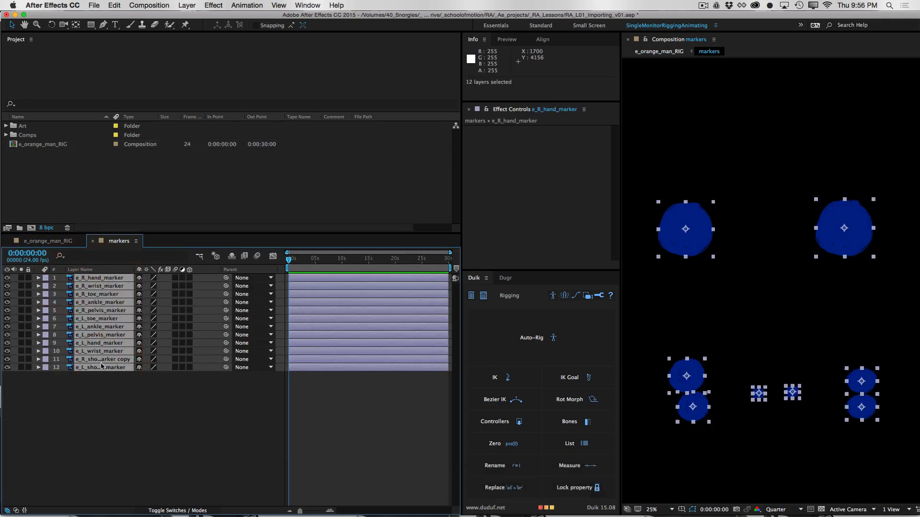
pyautogui.press('super+c')
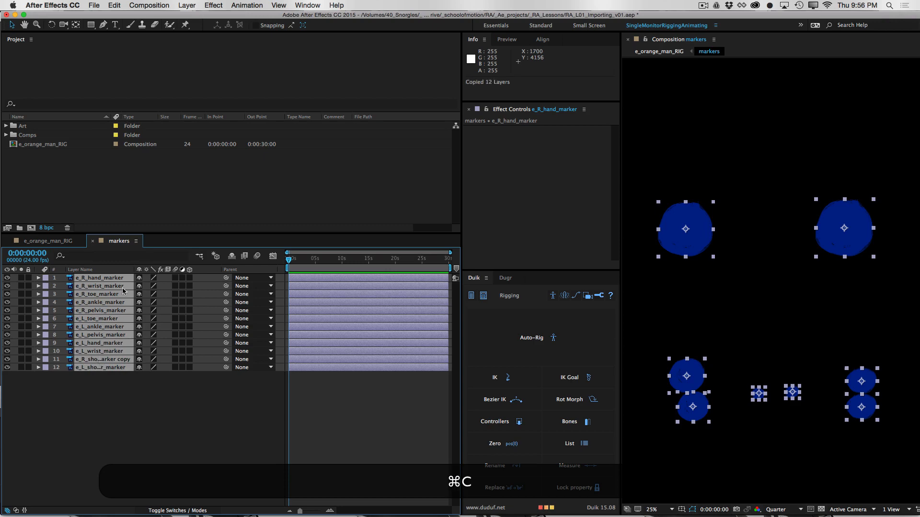
pyautogui.click(48, 239)
pyautogui.press('super+v')
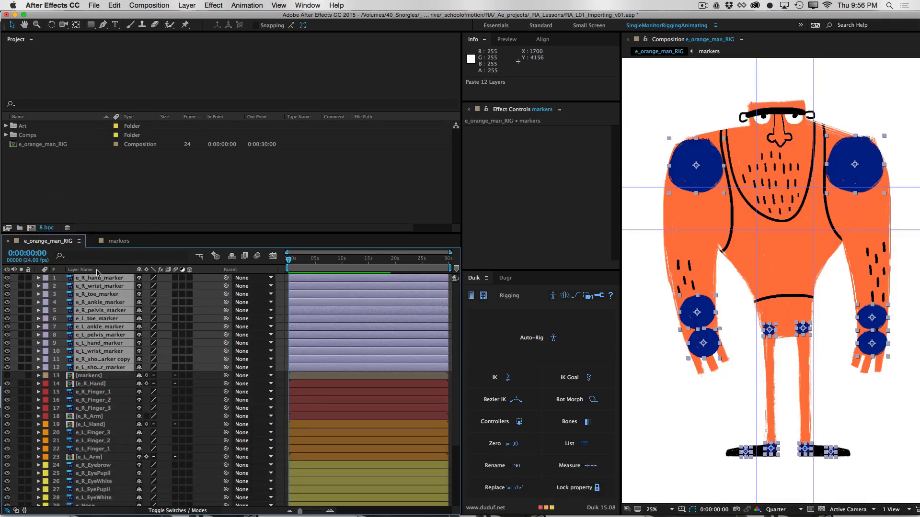
pyautogui.click(81, 377)
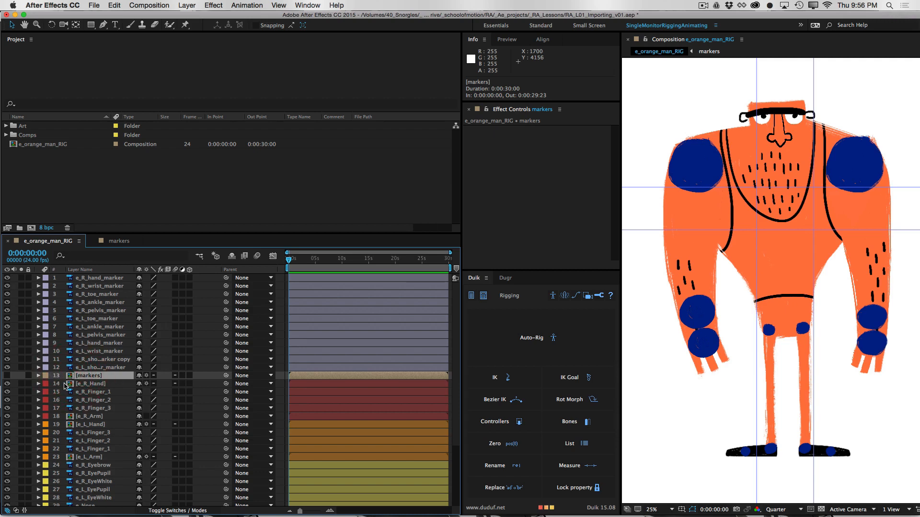
pyautogui.press('BackSpace')
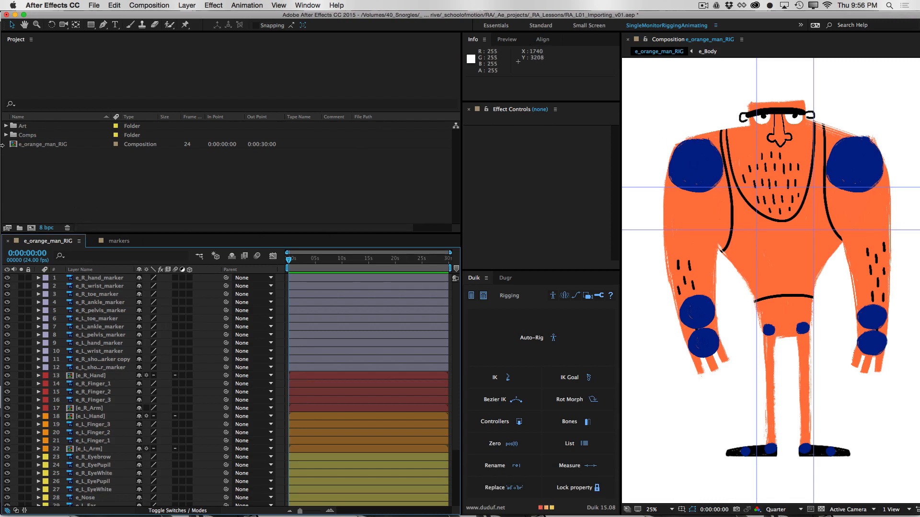
pyautogui.click(110, 279)
pyautogui.keyDown('shift'); pyautogui.click(115, 367); pyautogui.keyUp('shift')
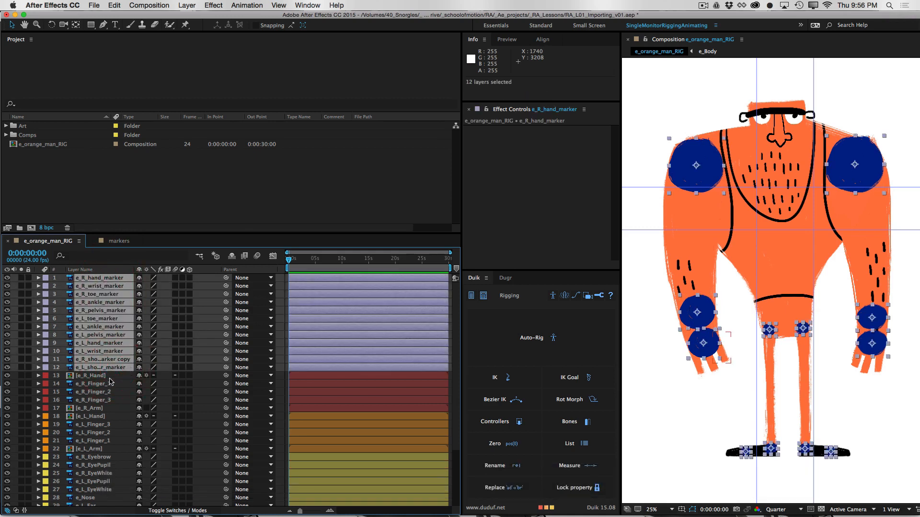
pyautogui.click(110, 377)
pyautogui.click(115, 281)
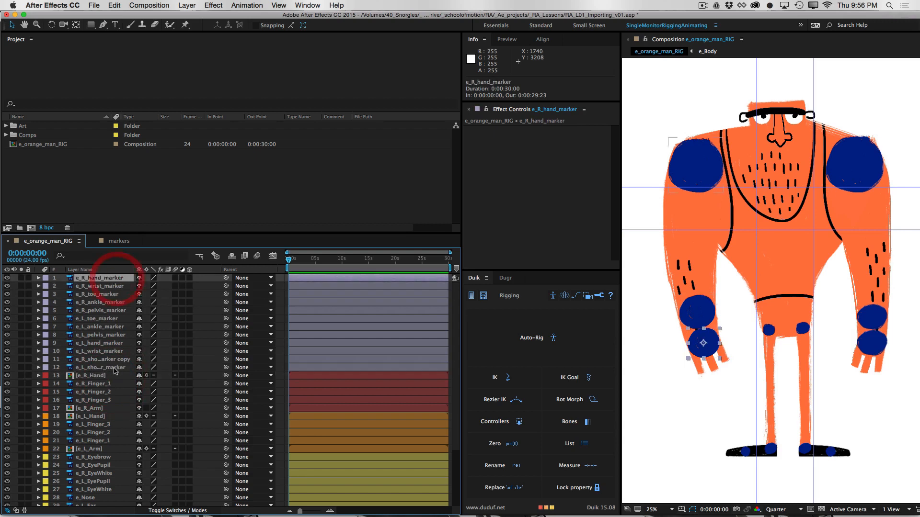
pyautogui.keyDown('shift'); pyautogui.click(116, 369); pyautogui.keyUp('shift')
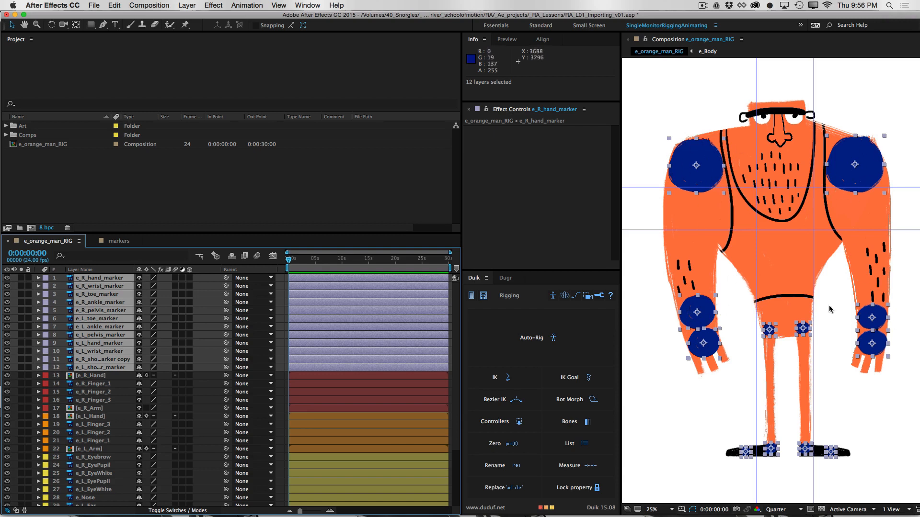
pyautogui.click(111, 379)
# Select the layers of e_orange_man_RIG, starting from e_R_hand_marker
pyautogui.click(106, 278)
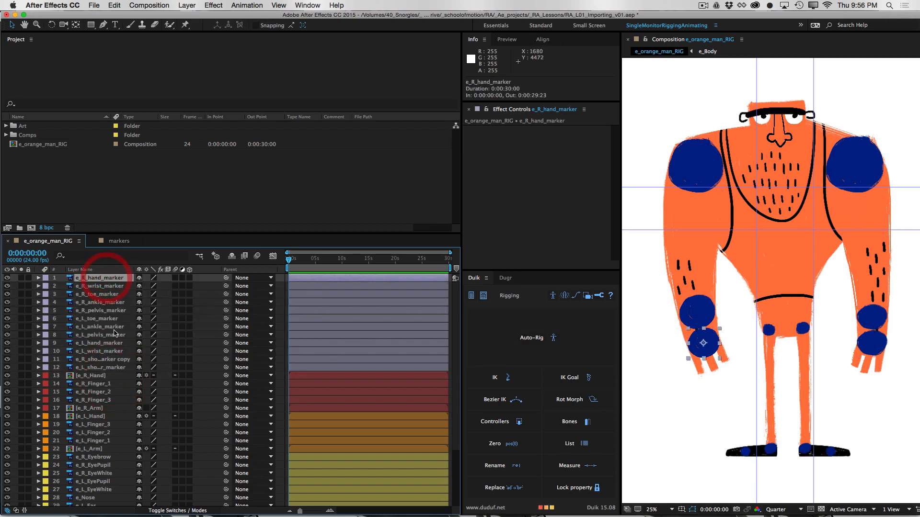
pyautogui.scroll(-5, 447, 342)
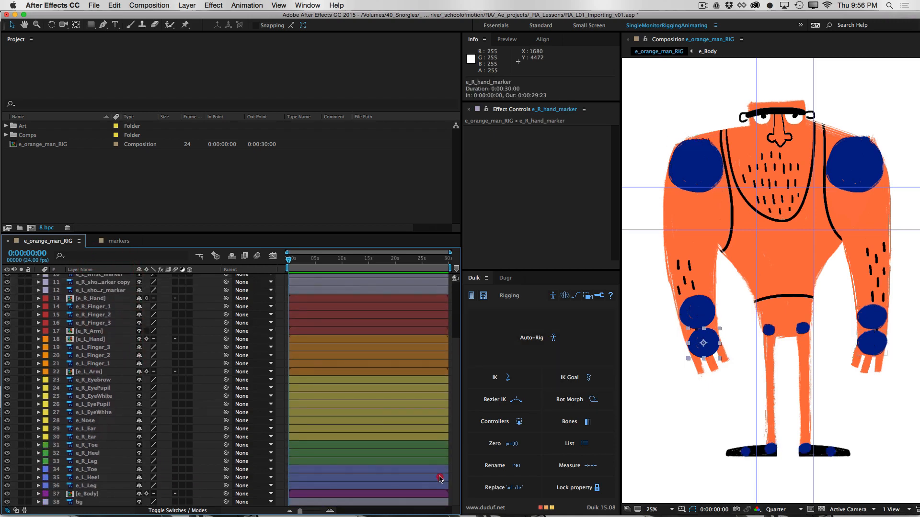